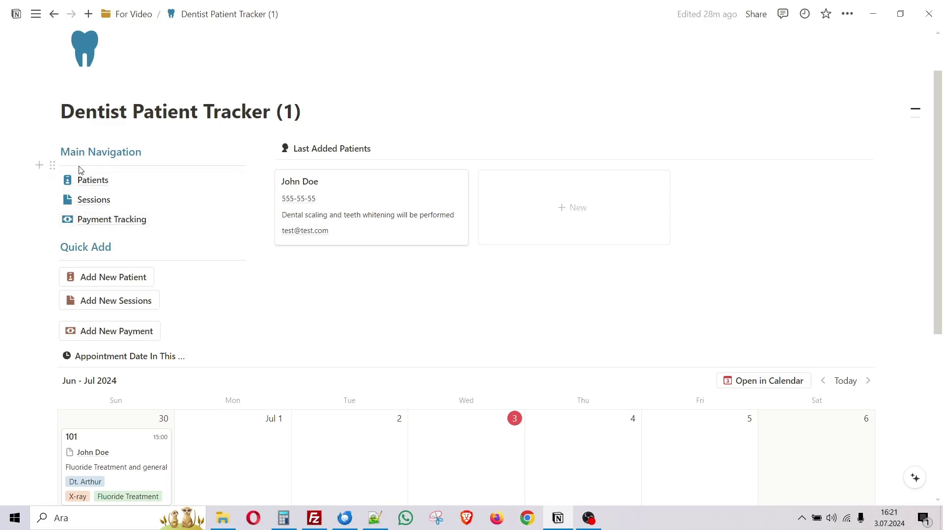
Look over the dashboard's navigation links, quick-add buttons, last added patients and weekly appointment calendar
mouse_move(106, 204)
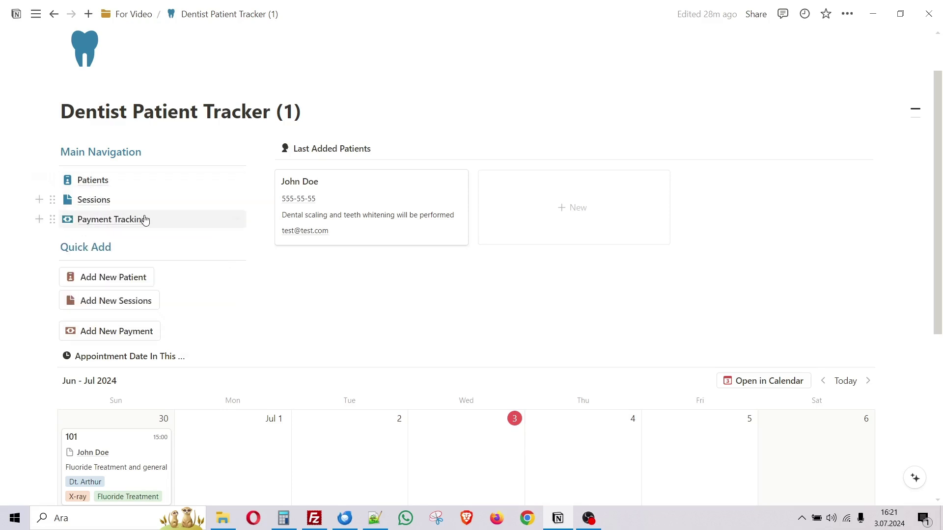
mouse_move(143, 229)
scroll(233, 270, down, 1)
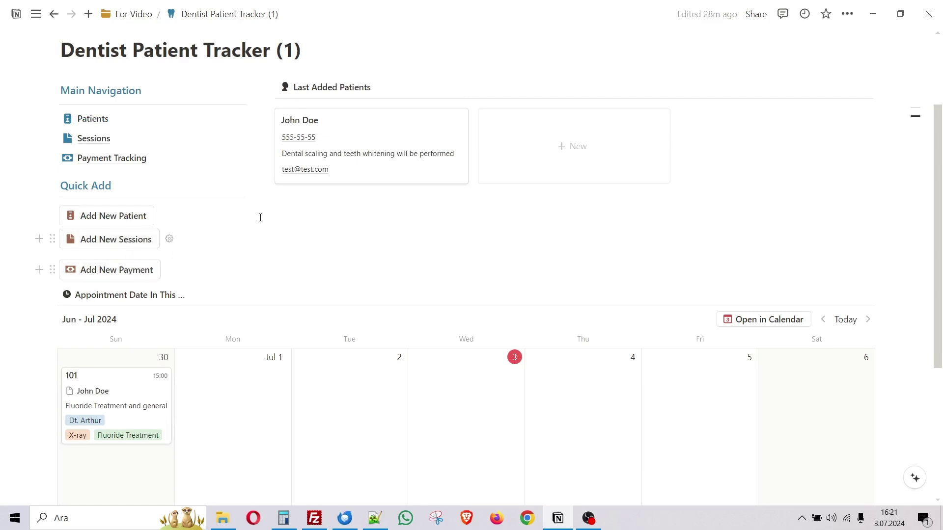
scroll(554, 187, down, 1)
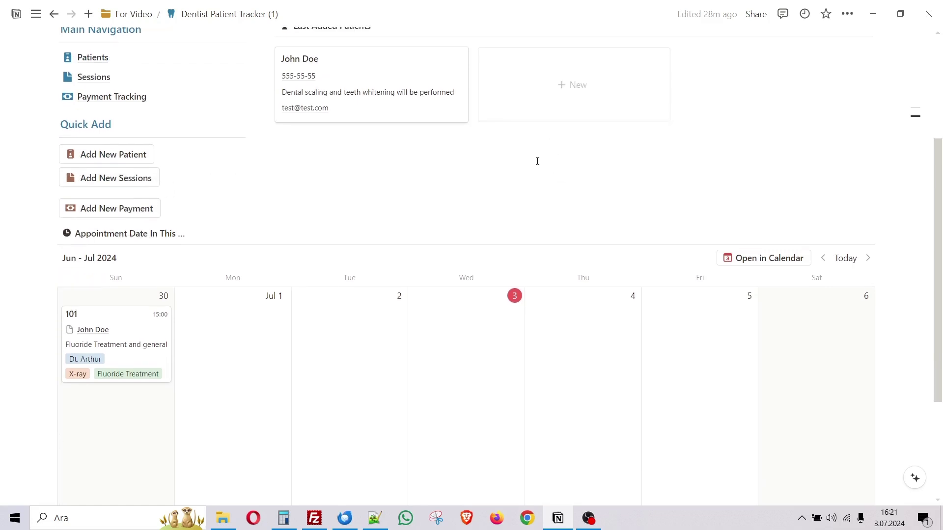
mouse_move(27, 229)
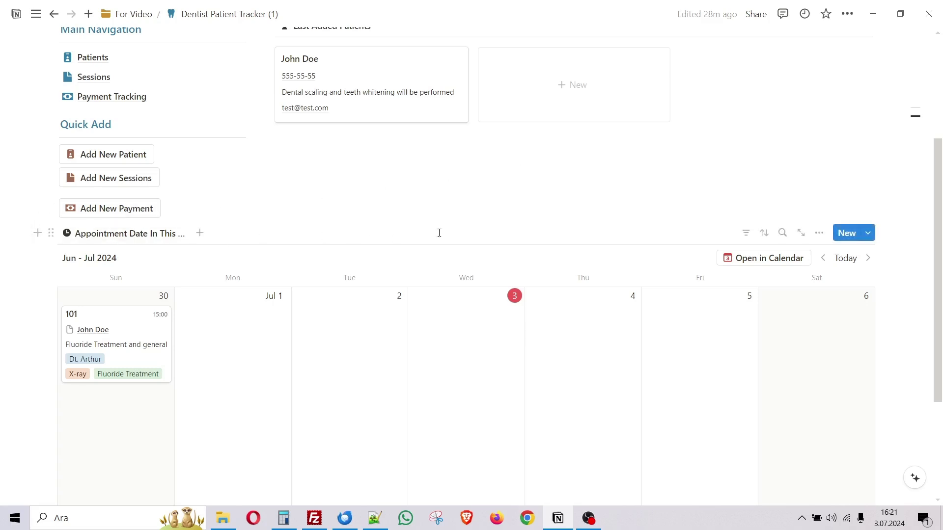
scroll(751, 221, down, 2)
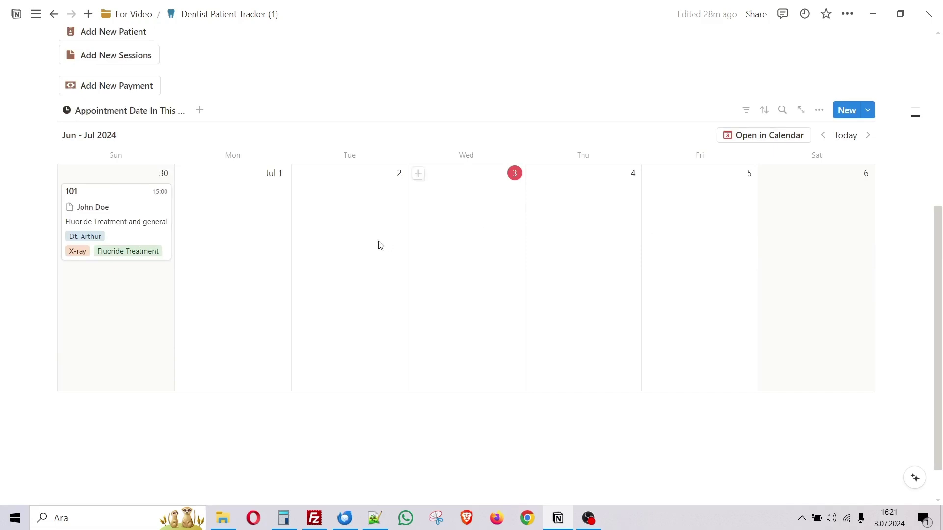
scroll(352, 299, up, 3)
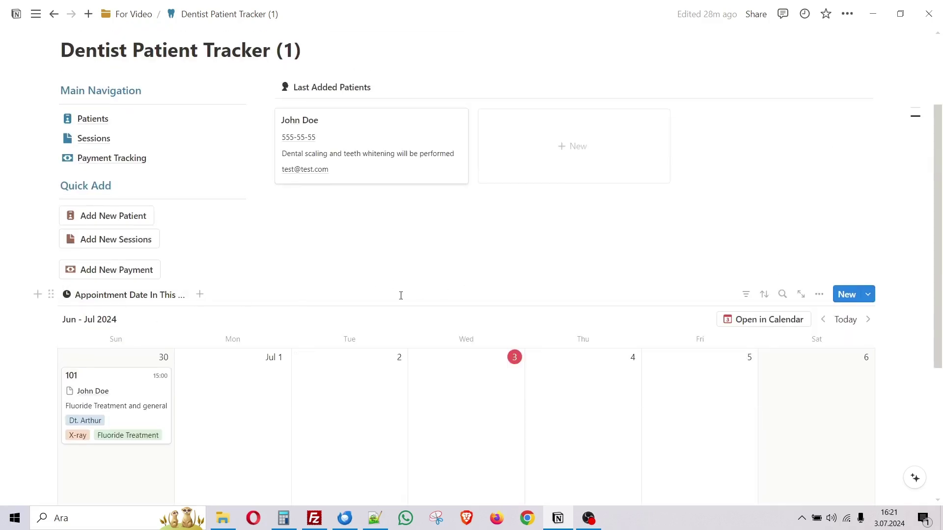
scroll(400, 294, up, 2)
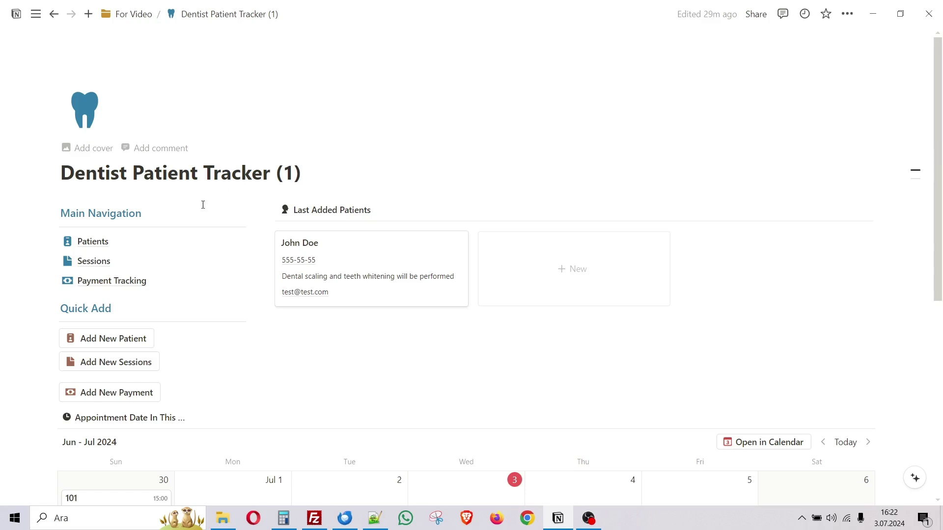
Open the Patients database from the main navigation and look over its columns
mouse_move(121, 246)
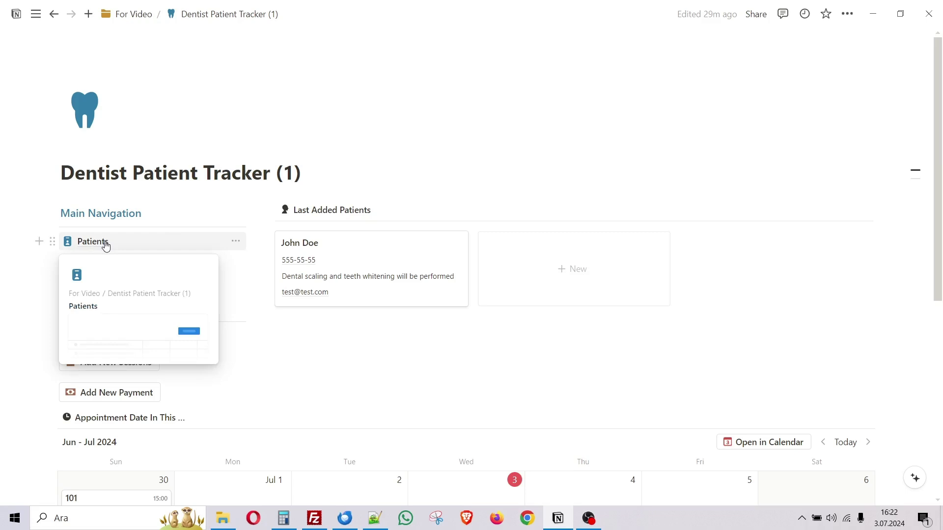
click(105, 244)
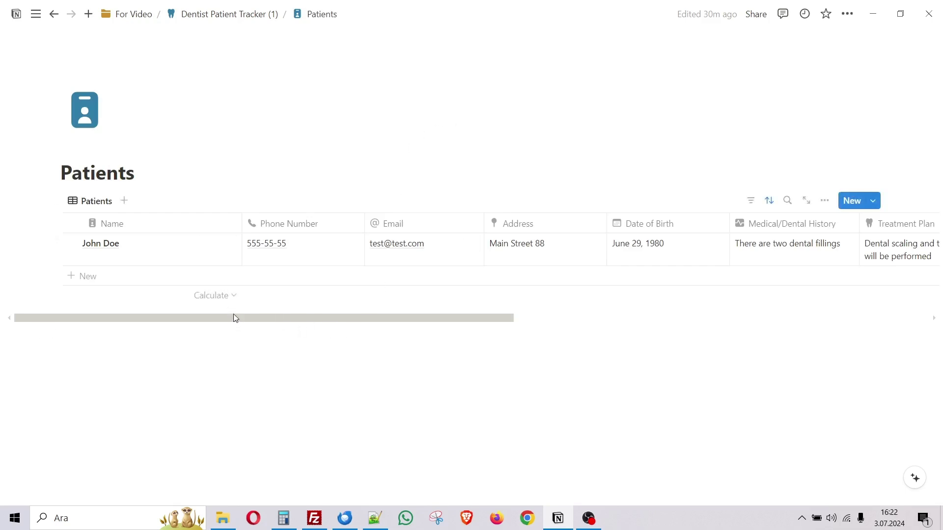
drag(234, 315, 248, 315)
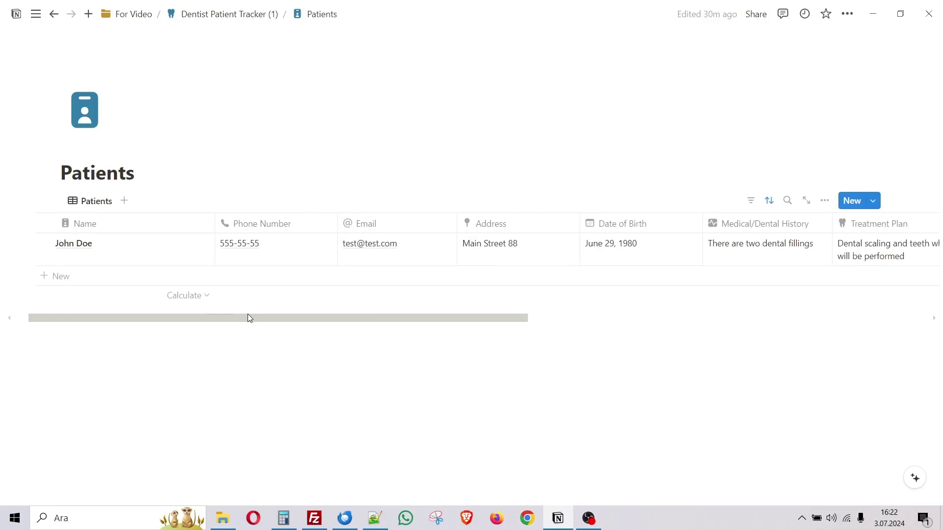
mouse_move(247, 314)
mouse_down()
mouse_move(479, 339)
mouse_move(722, 345)
mouse_move(369, 306)
mouse_move(232, 304)
mouse_up()
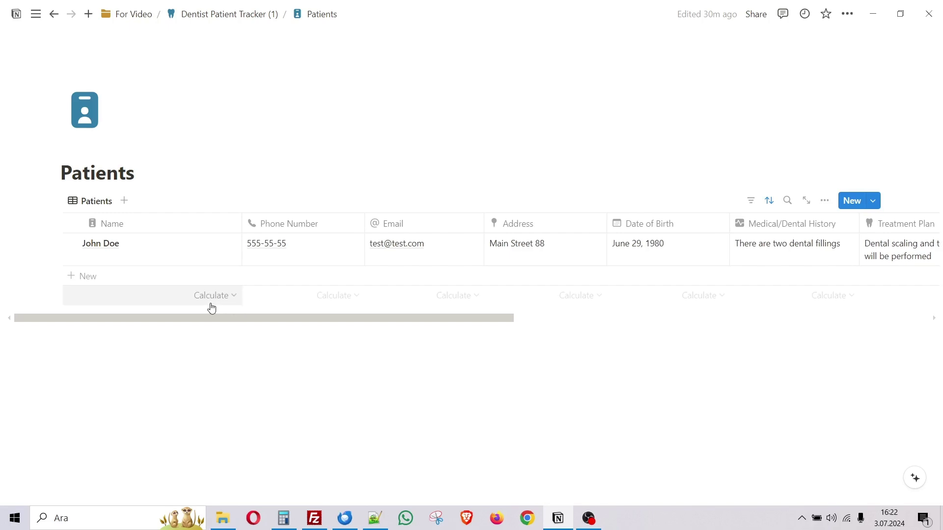
Add a new record to the Patients table and enter the patient's full name and phone number
click(91, 278)
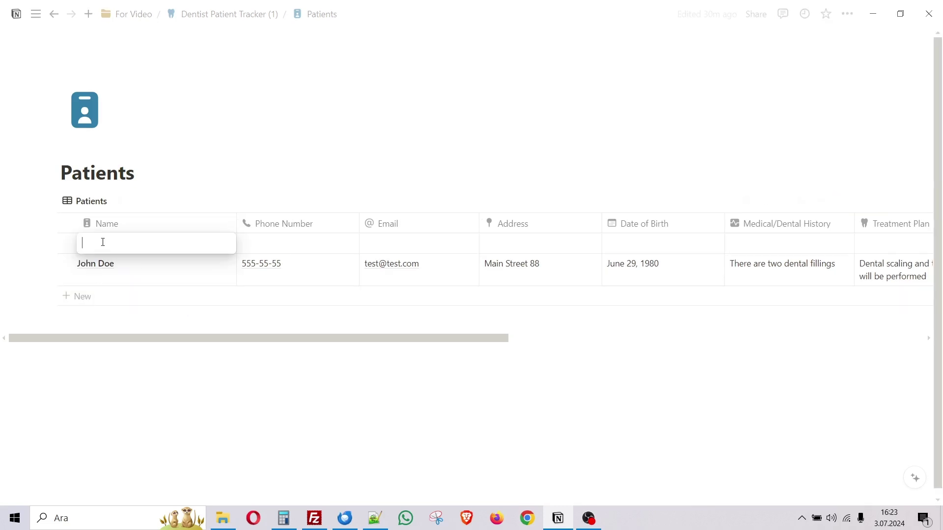
text(Merry)
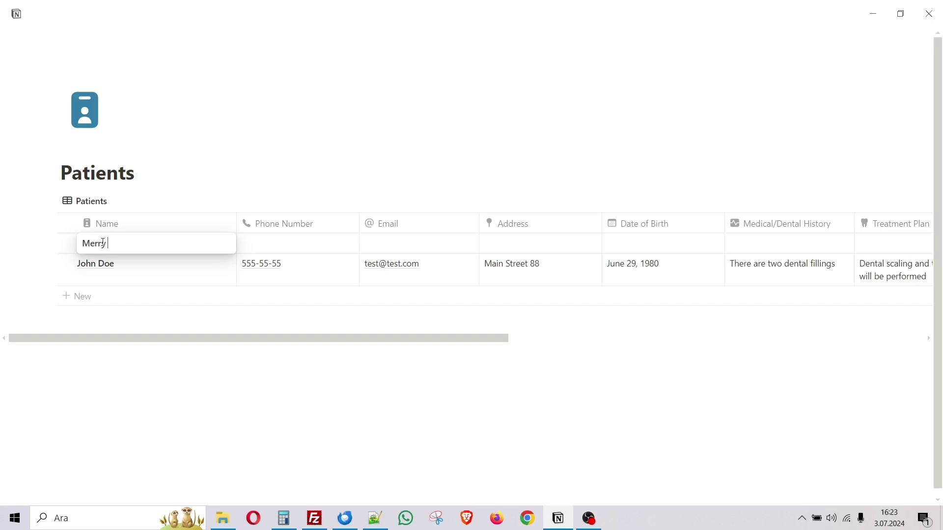
text( Doe)
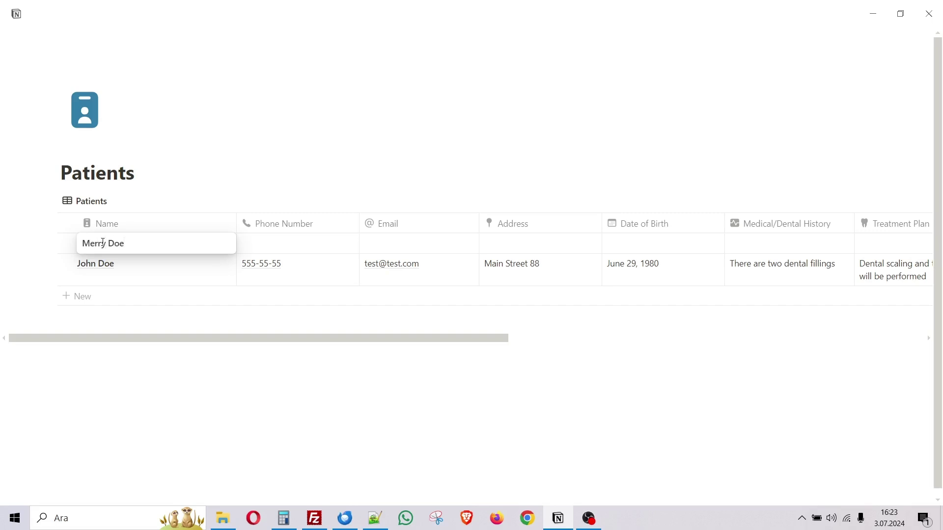
key(Return)
click(281, 245)
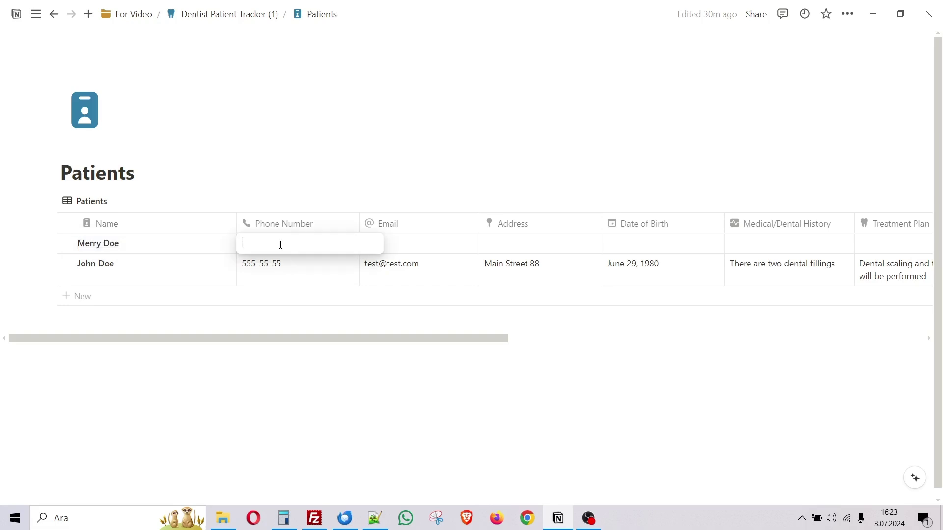
text(444)
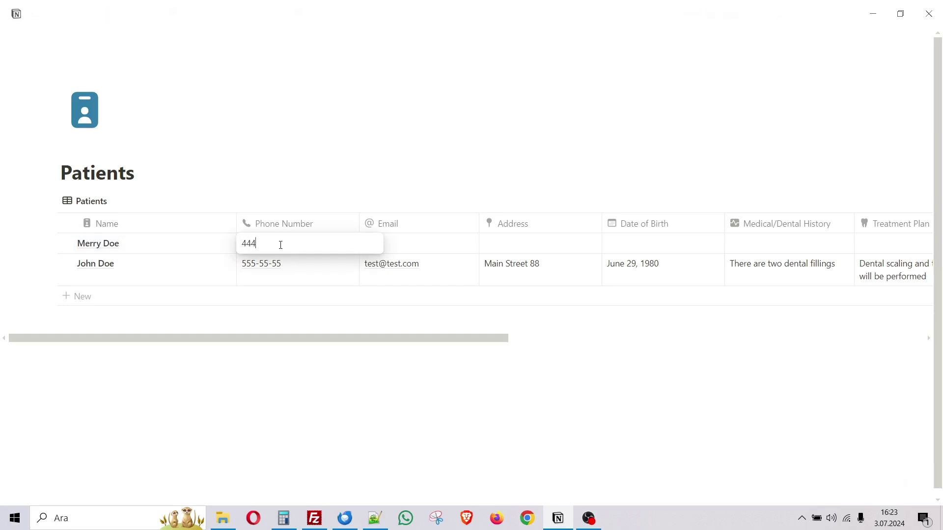
text(-55-55)
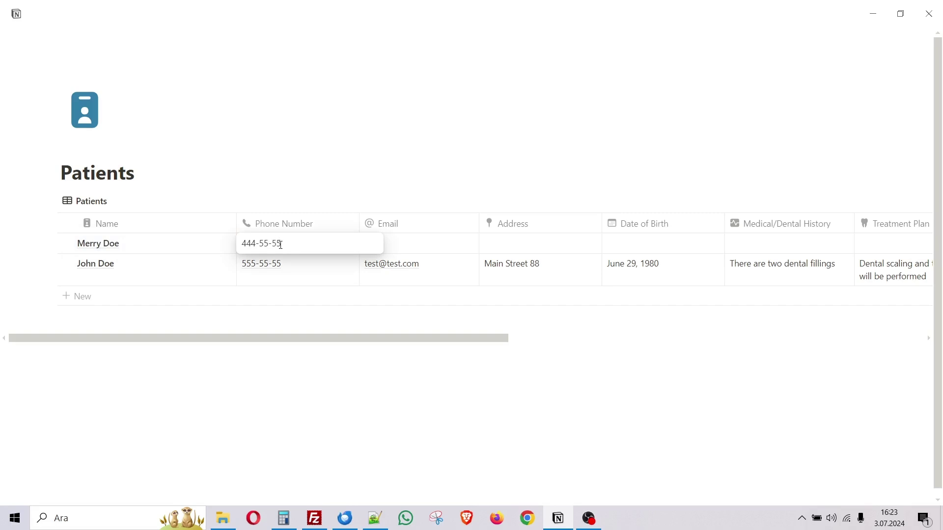
key(Return)
Fill in the new patient's e-mail address and street address
click(431, 245)
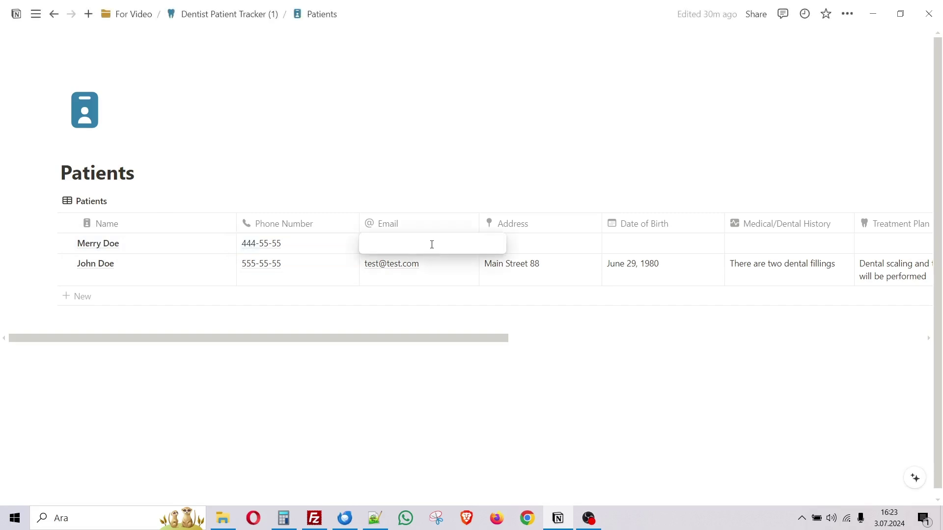
text(merry)
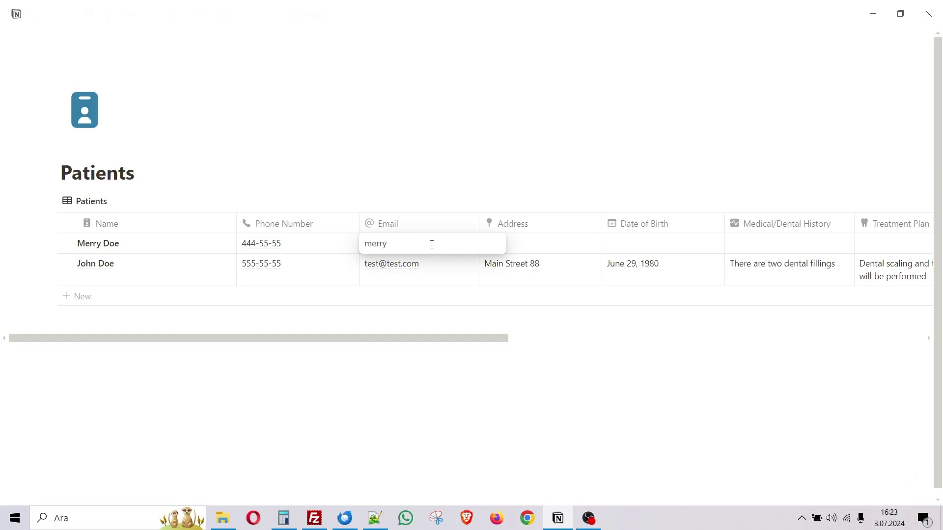
text(@test.com)
click(559, 244)
click(559, 243)
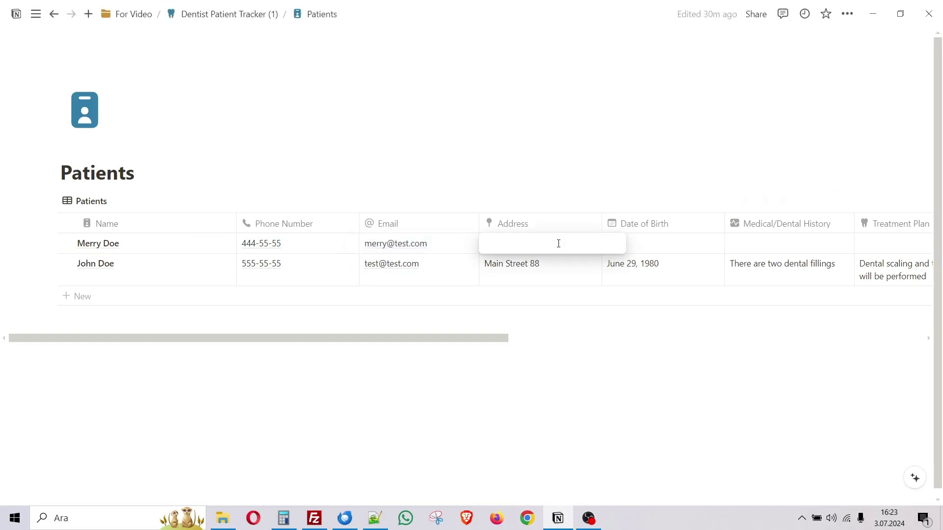
text(Main)
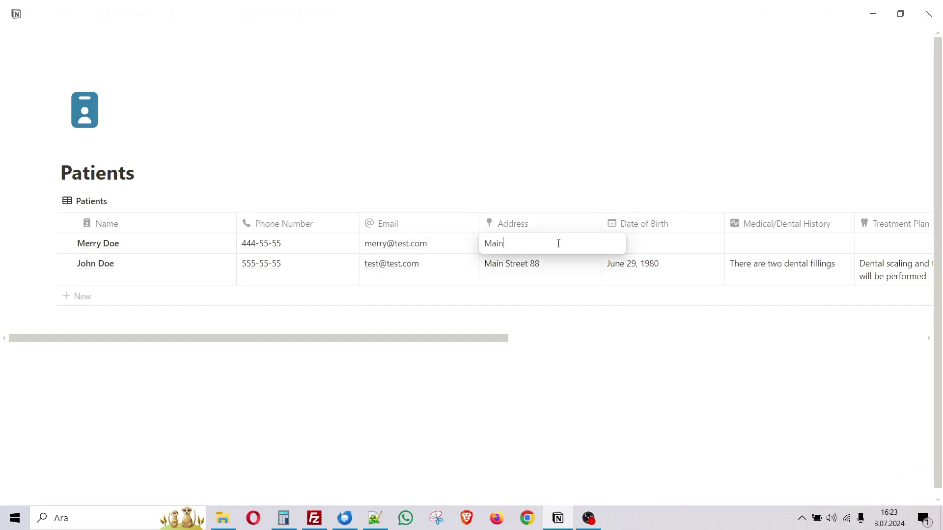
text( street 99)
key(Return)
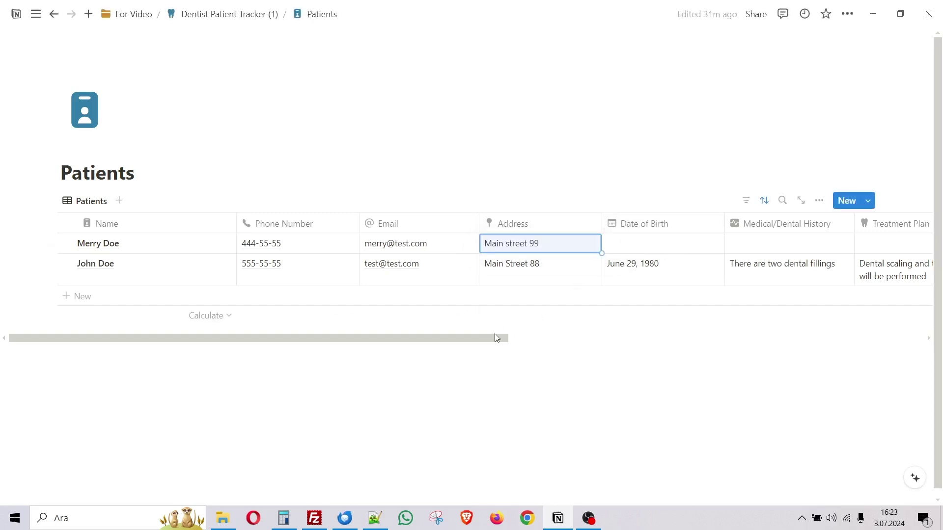
Set the new patient's date of birth, changing both the year and the day
drag(499, 338, 564, 337)
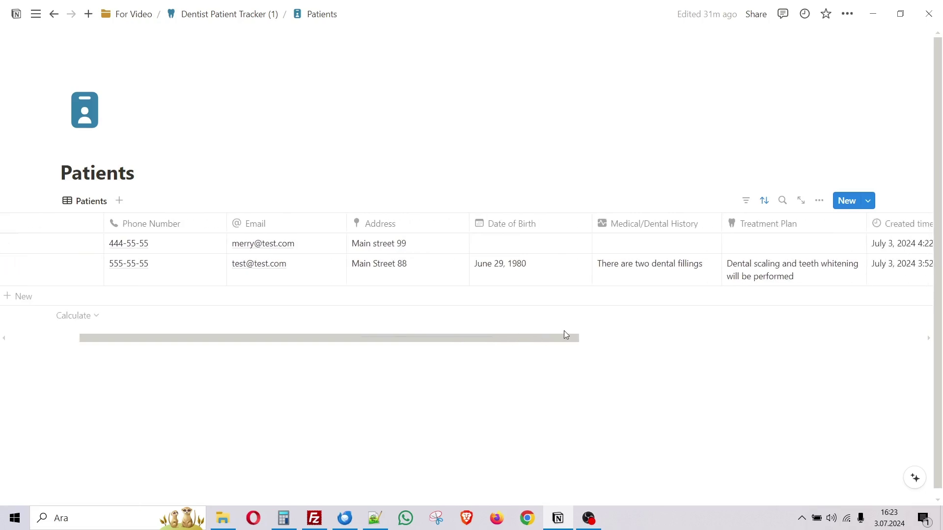
click(532, 245)
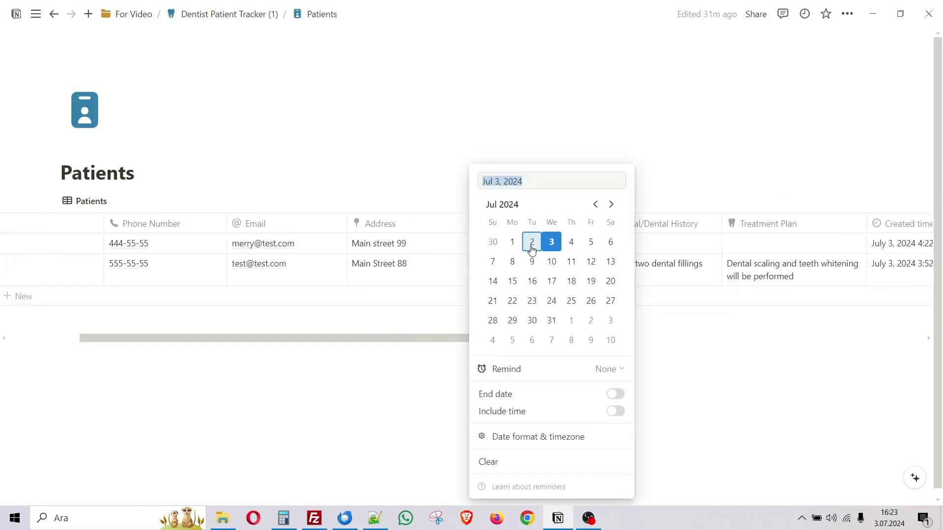
click(505, 181)
drag(504, 180, 544, 182)
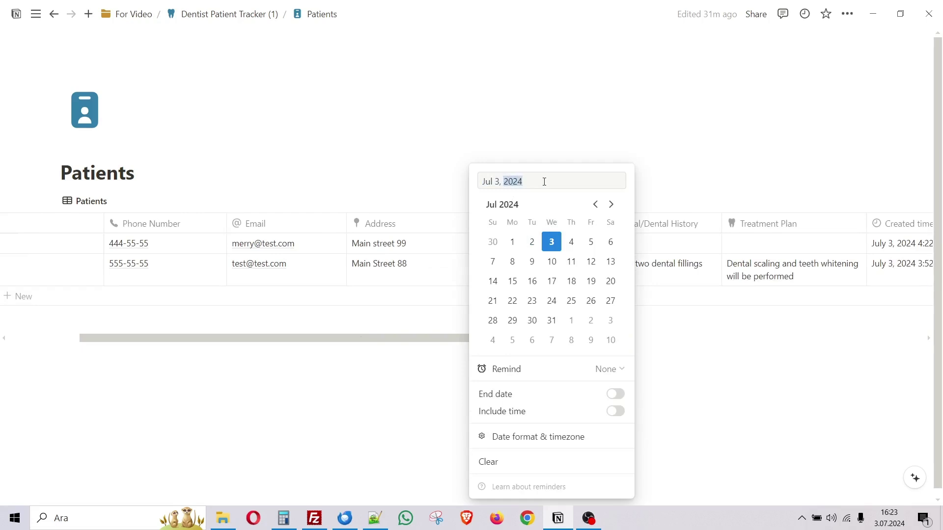
text(1999)
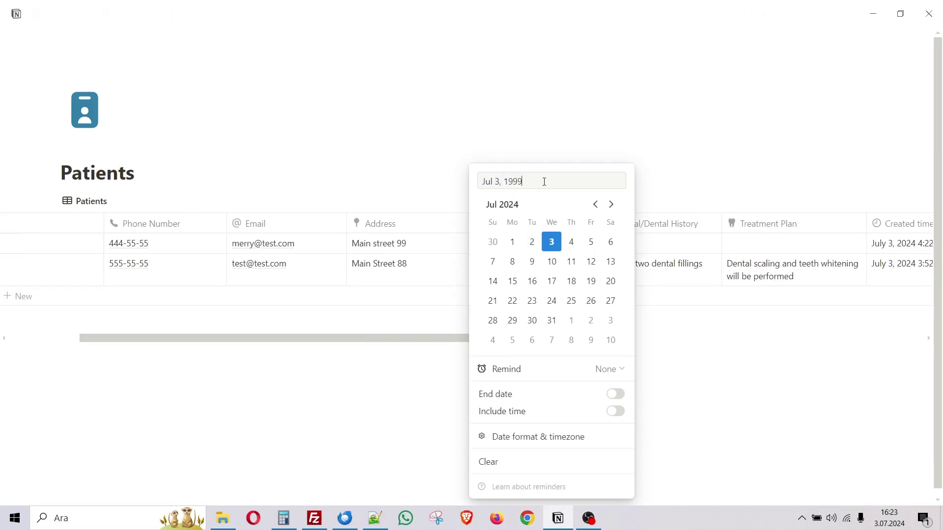
click(547, 199)
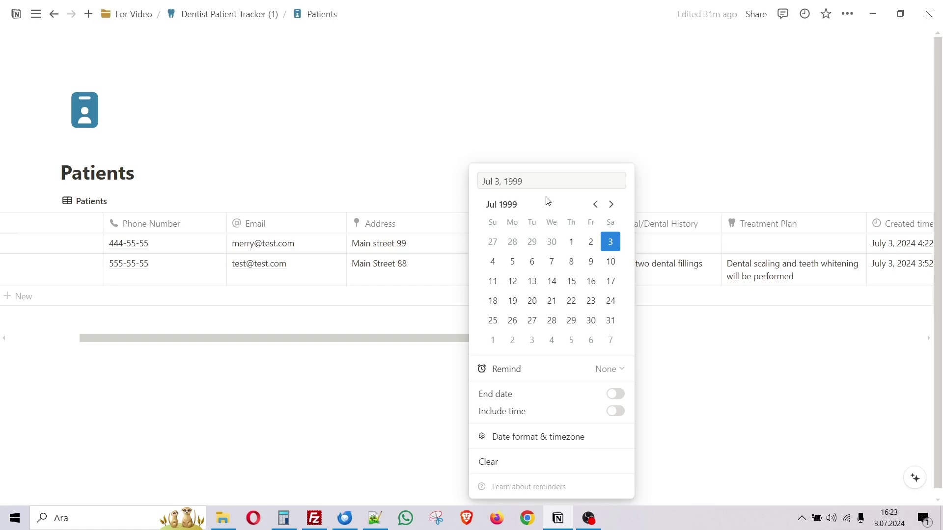
click(591, 262)
click(690, 353)
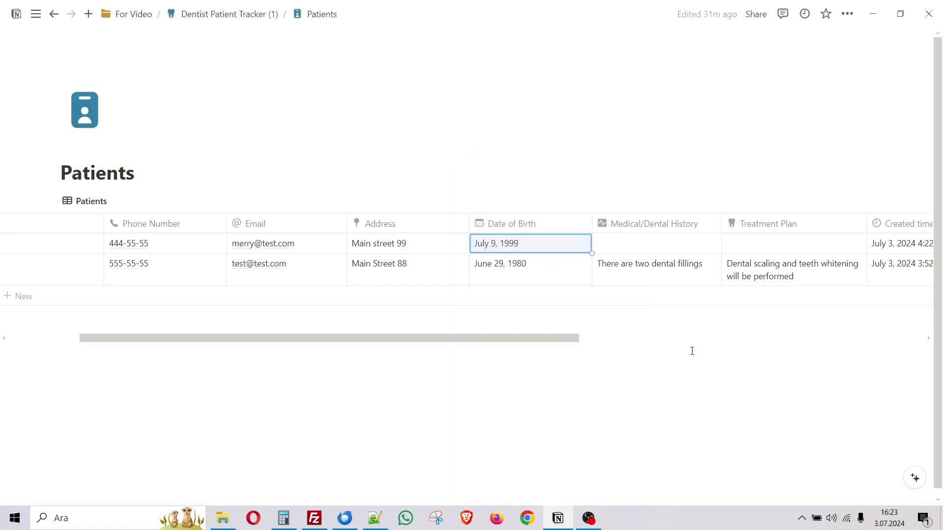
Enter "test data" as the new patient's medical/dental history
click(635, 248)
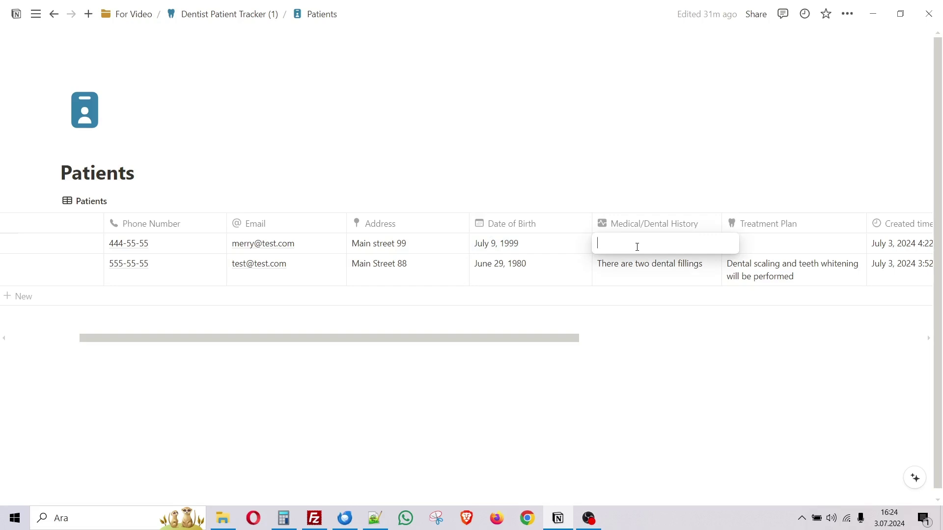
text(te)
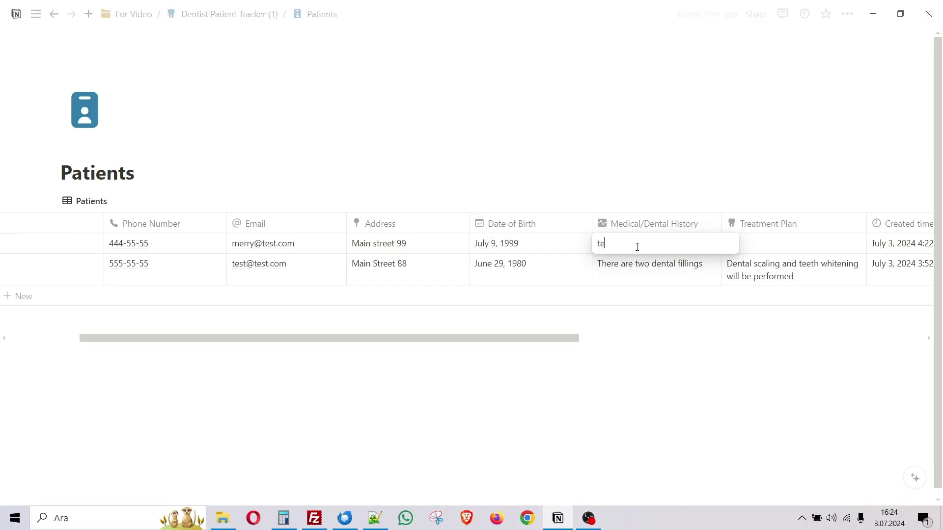
text(st data)
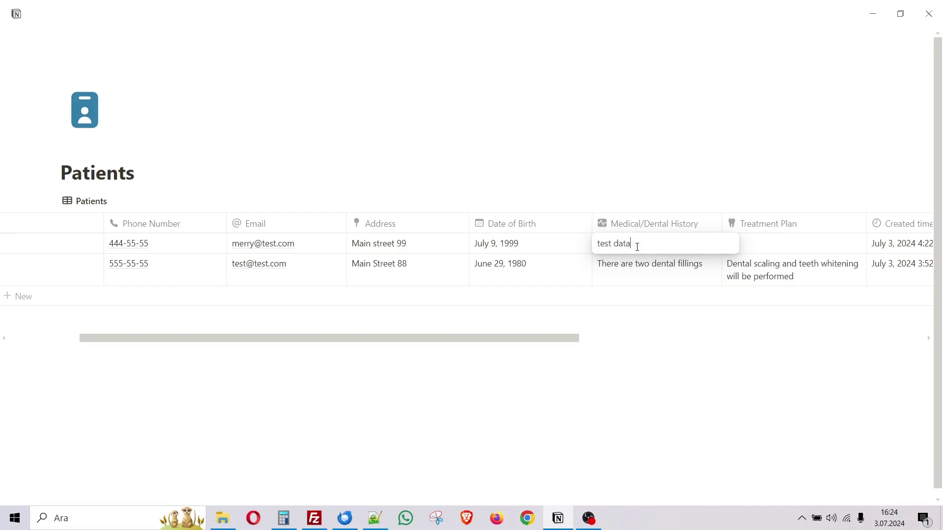
key(Escape)
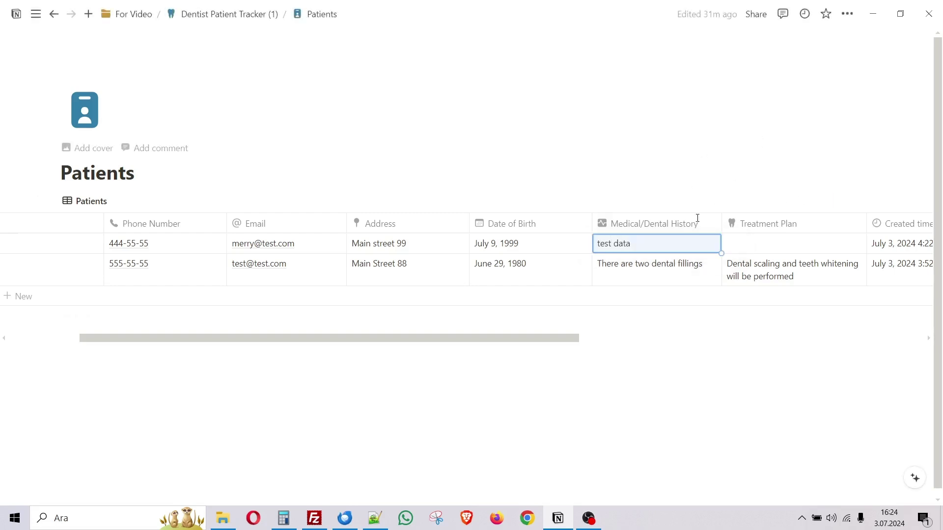
Enter "Check-up" as the new patient's treatment plan
drag(533, 337, 634, 338)
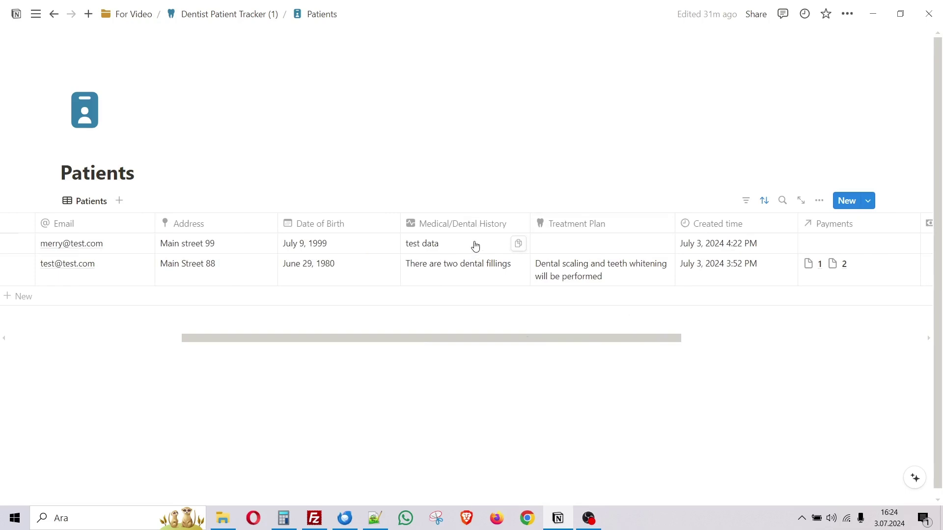
click(573, 245)
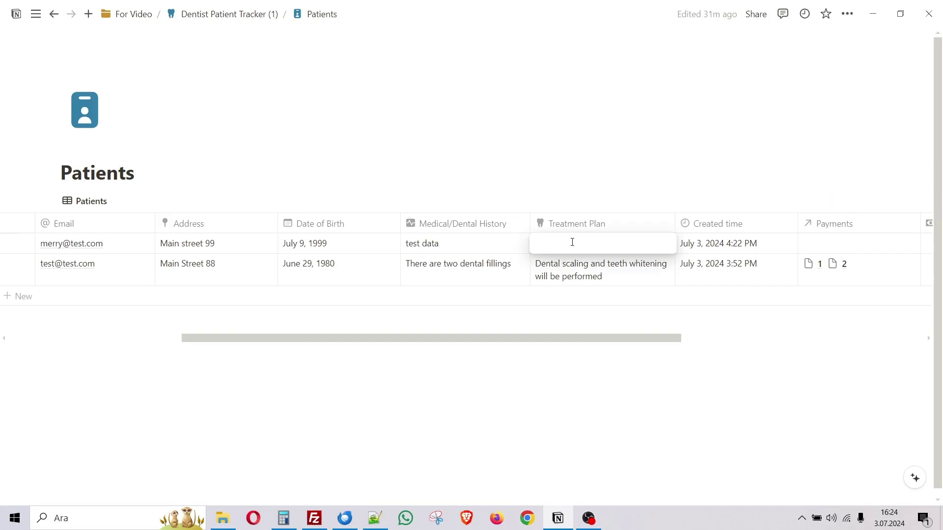
text(General chec)
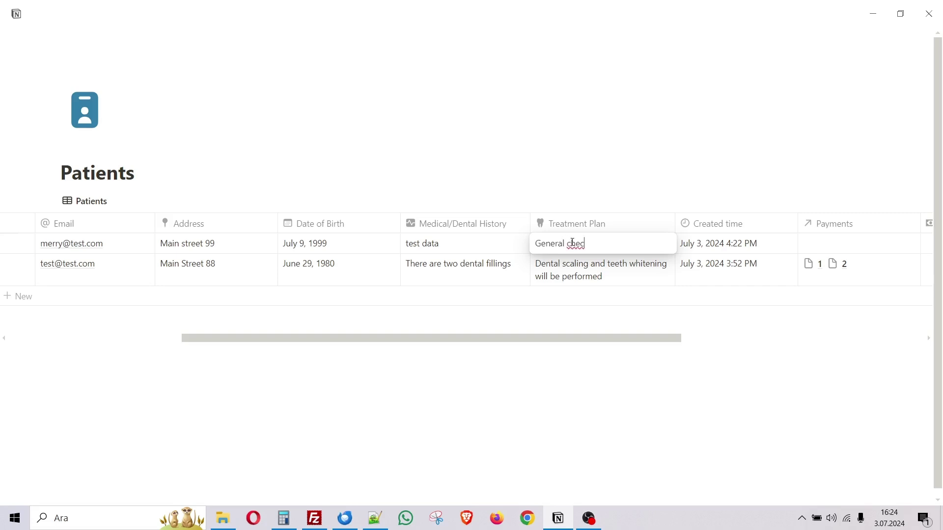
key(BackSpace)
key(BackSpace)
key(BackSpace)
key(BackSpace)
key(BackSpace)
key(BackSpace)
key(BackSpace)
key(BackSpace)
key(BackSpace)
key(BackSpace)
key(BackSpace)
key(BackSpace)
text(CX)
key(Escape)
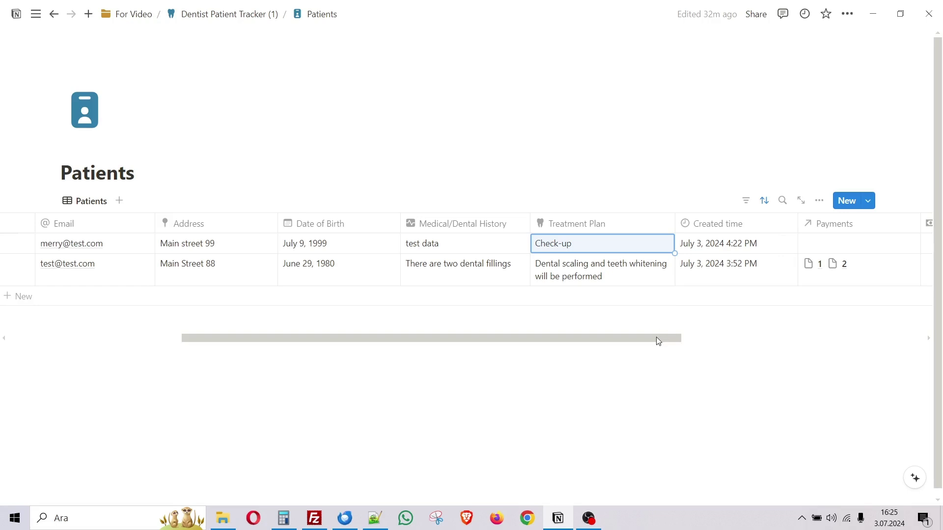
Set the new patient's total payment amount to 1000
drag(655, 338, 772, 338)
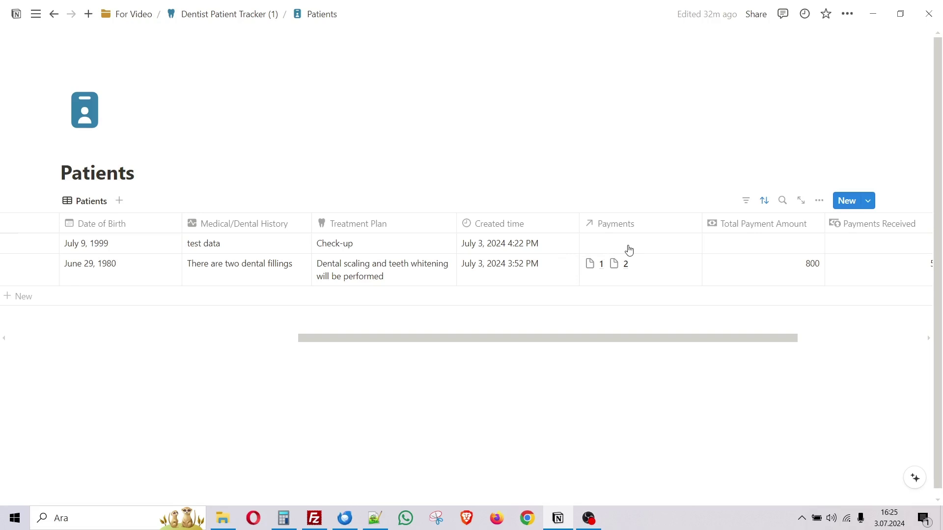
drag(633, 341, 738, 332)
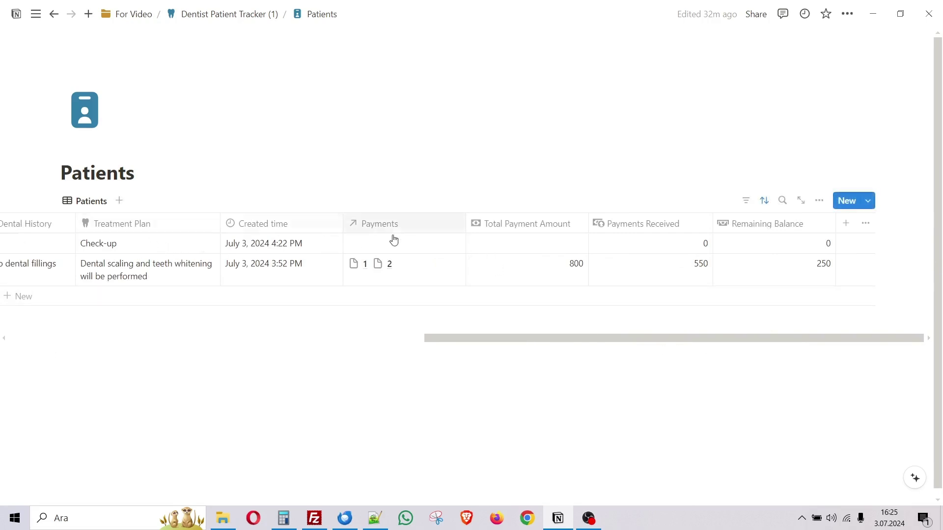
click(513, 248)
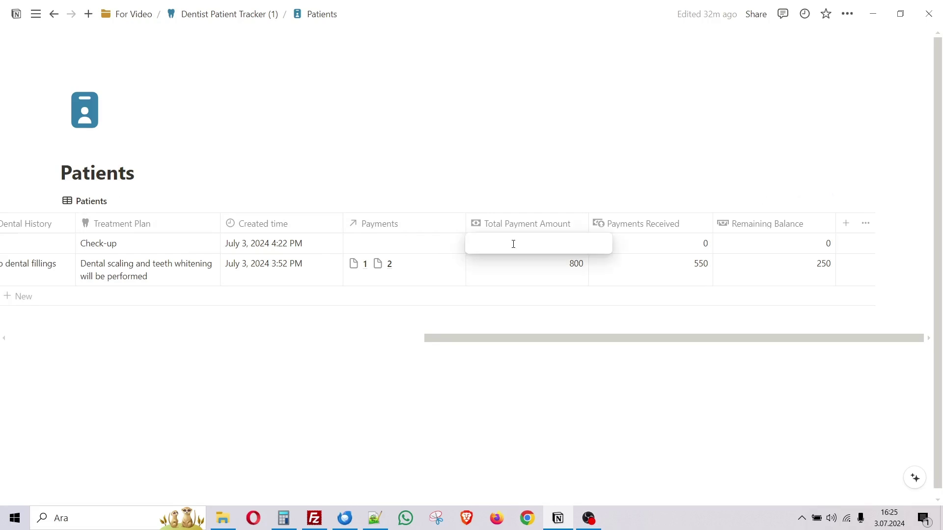
text(1000)
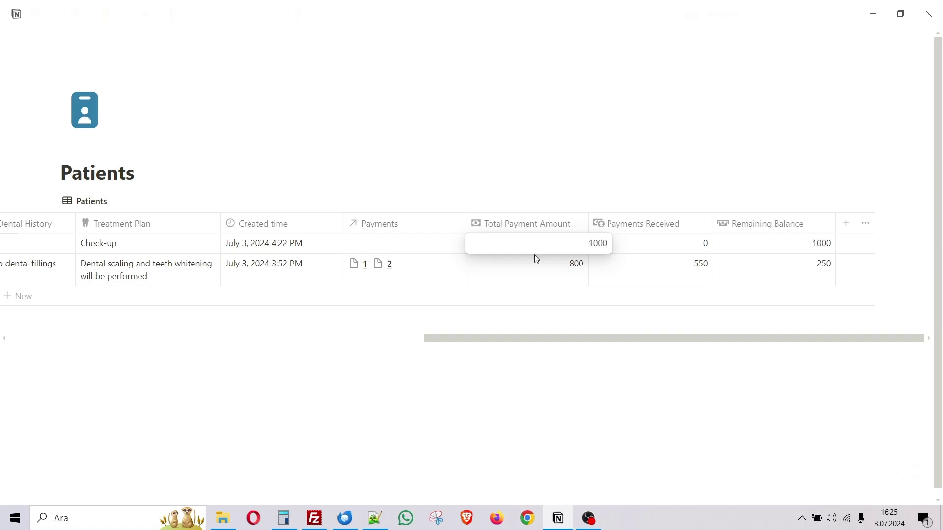
key(Return)
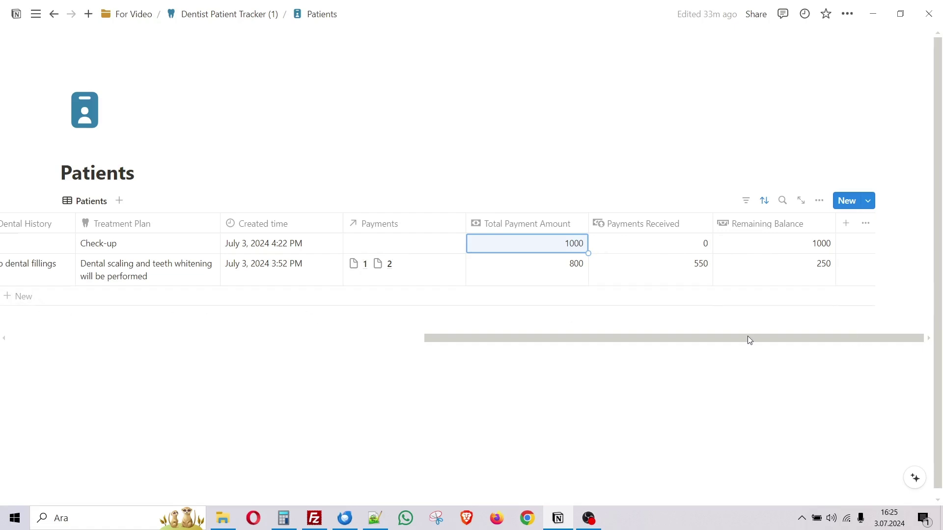
Return to the Dentist Patient Tracker (1) main page and open the Sessions database
drag(749, 338, 302, 291)
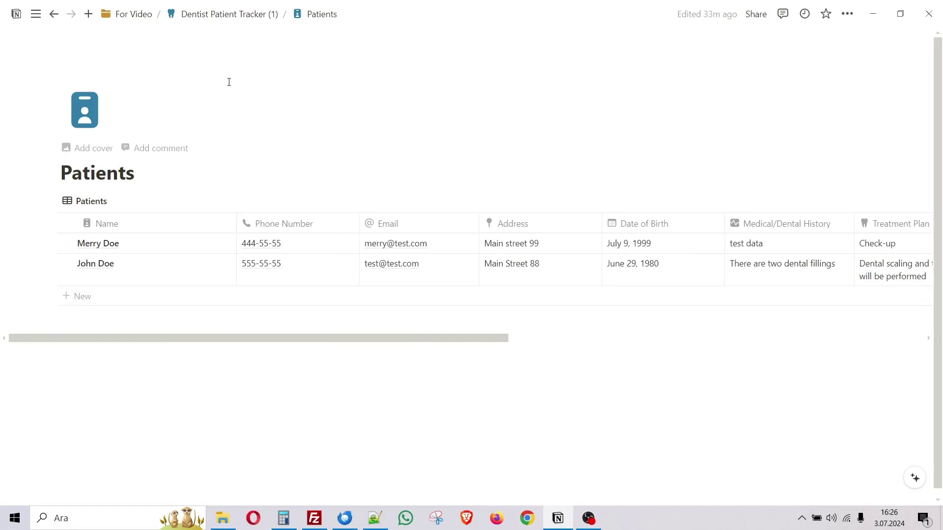
click(228, 16)
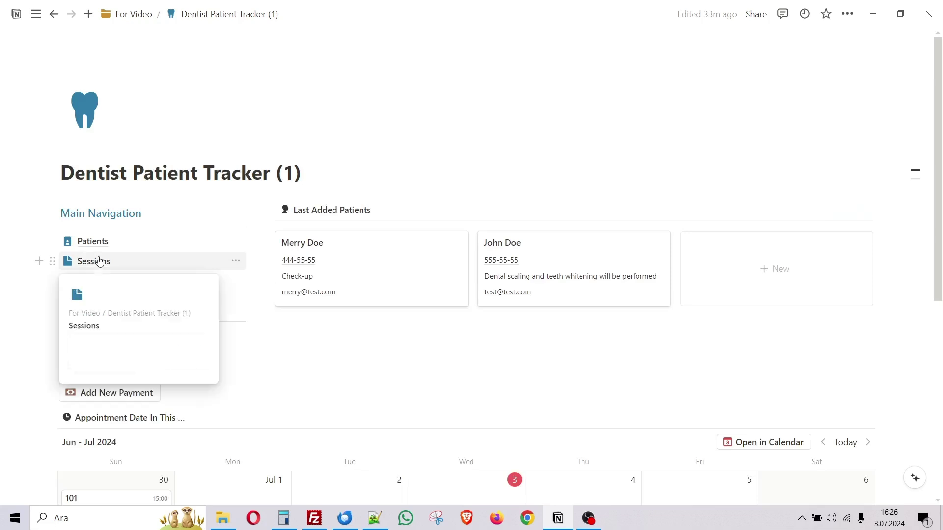
click(97, 263)
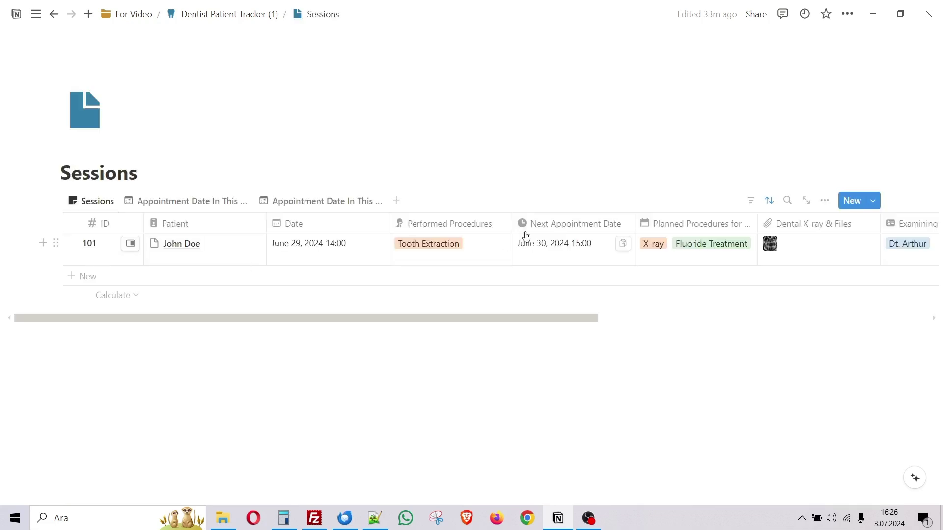
Add a session record with ID 102 and link it to the newly added patient
click(90, 277)
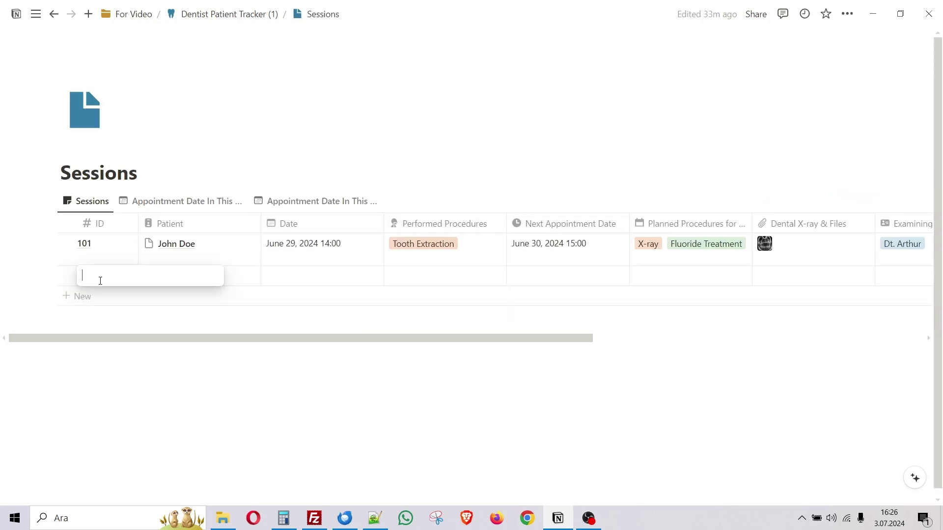
text(102)
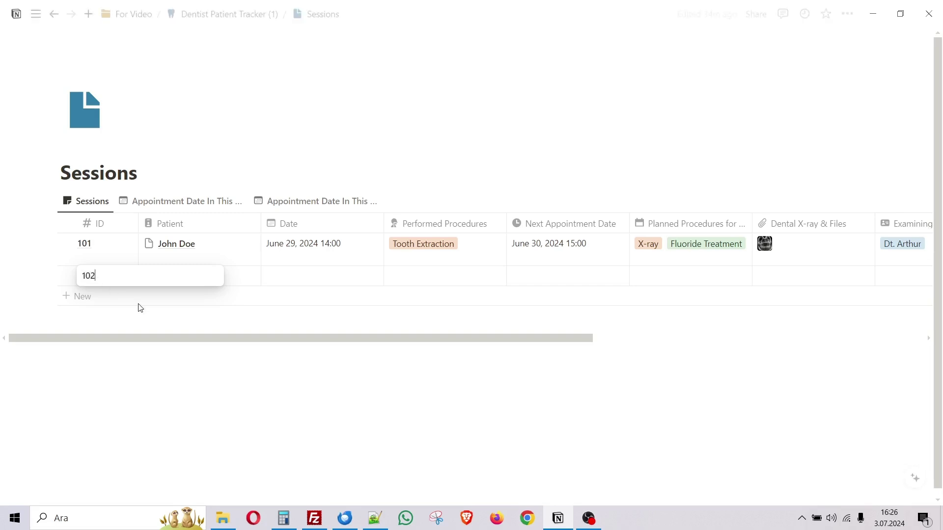
key(Return)
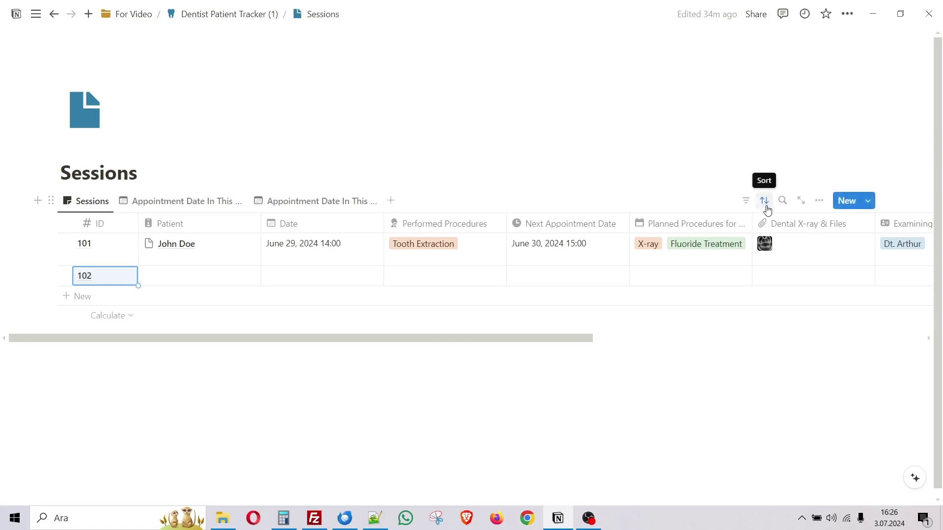
click(194, 279)
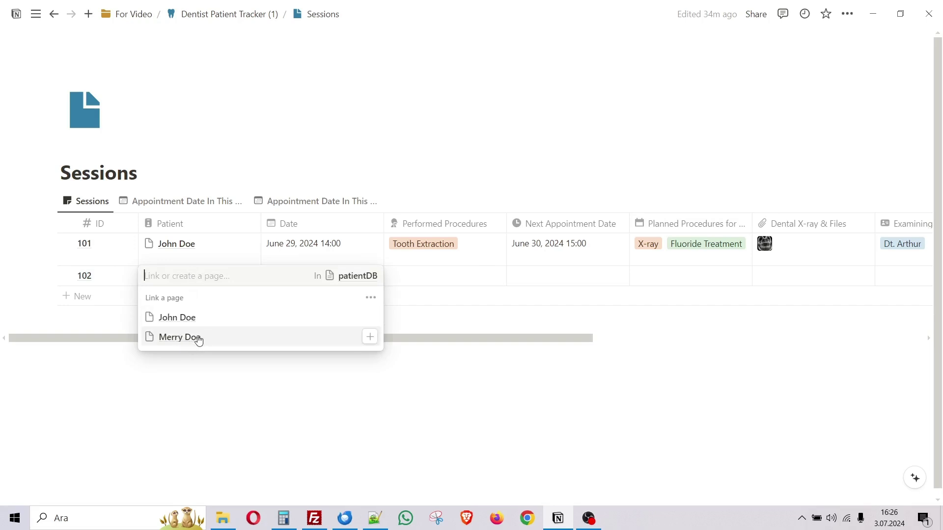
click(183, 340)
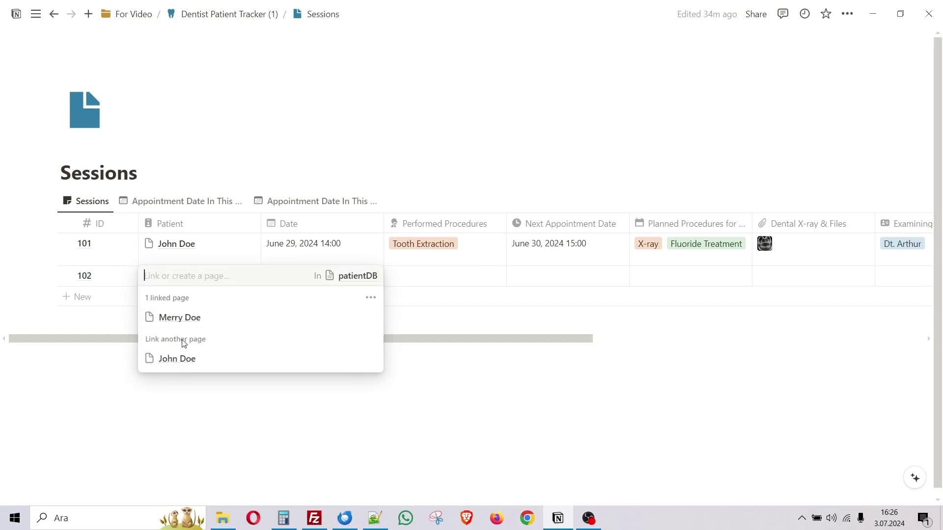
key(Escape)
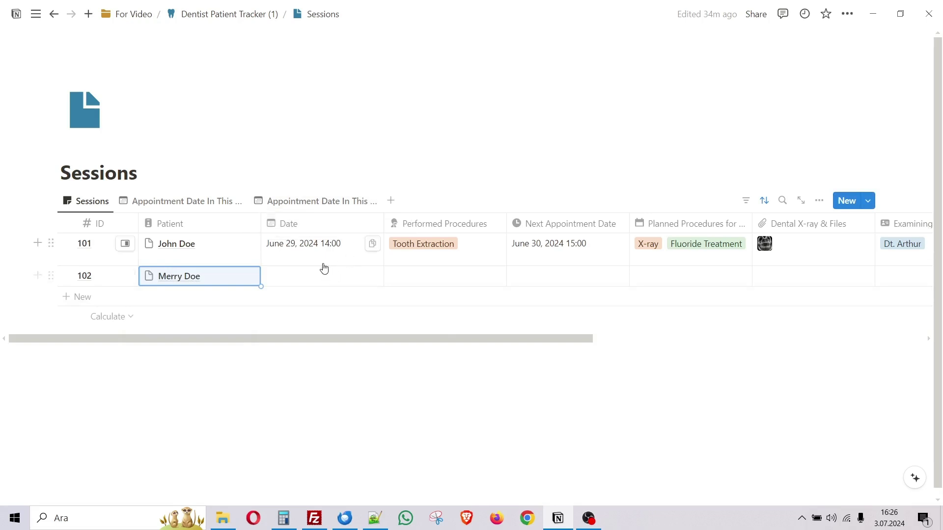
Set session 102's date to July 3, 2024 and include the time 14:00
click(289, 280)
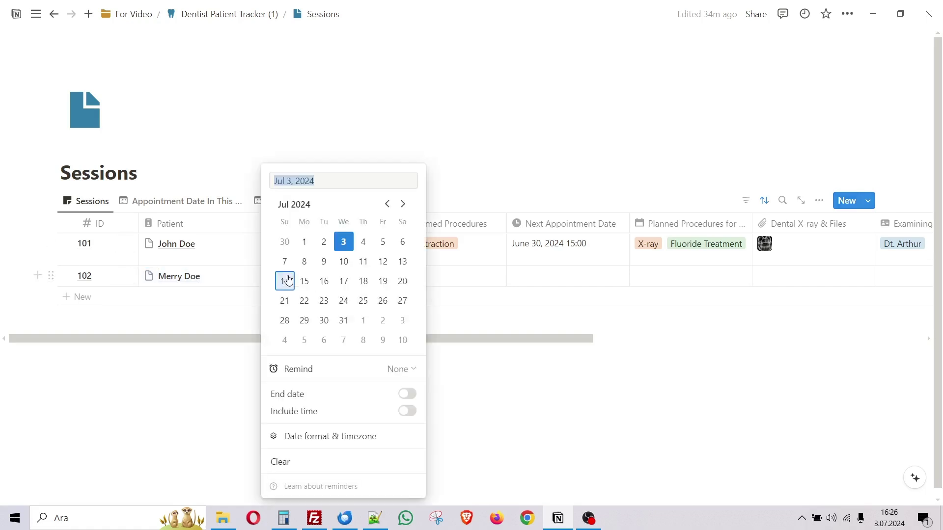
click(343, 248)
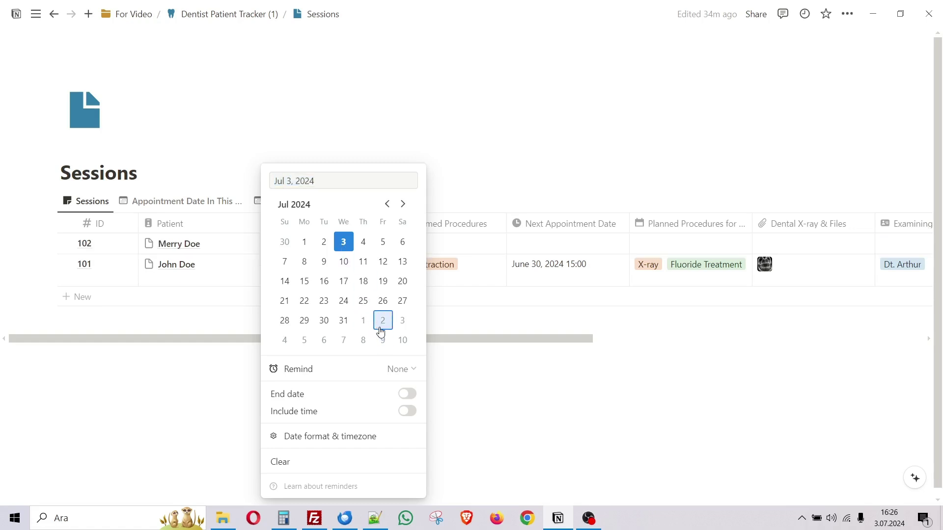
click(413, 414)
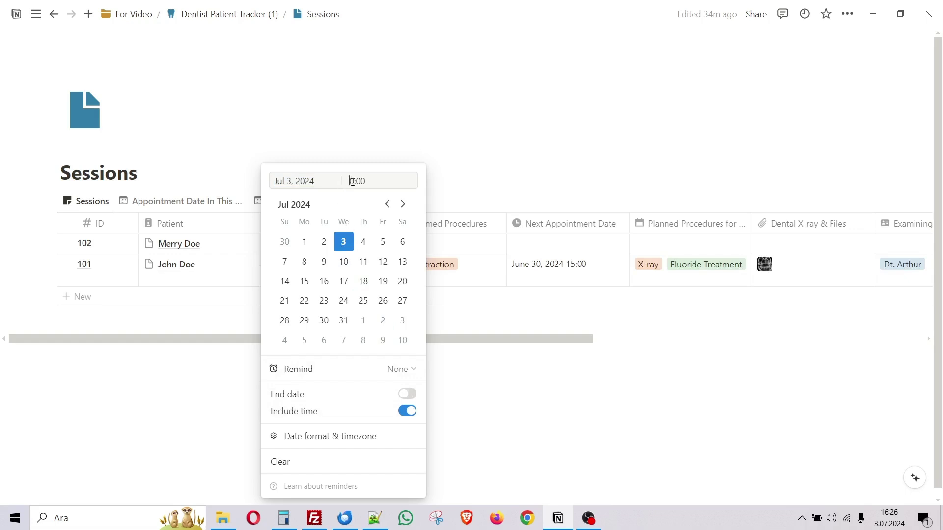
drag(349, 181, 355, 183)
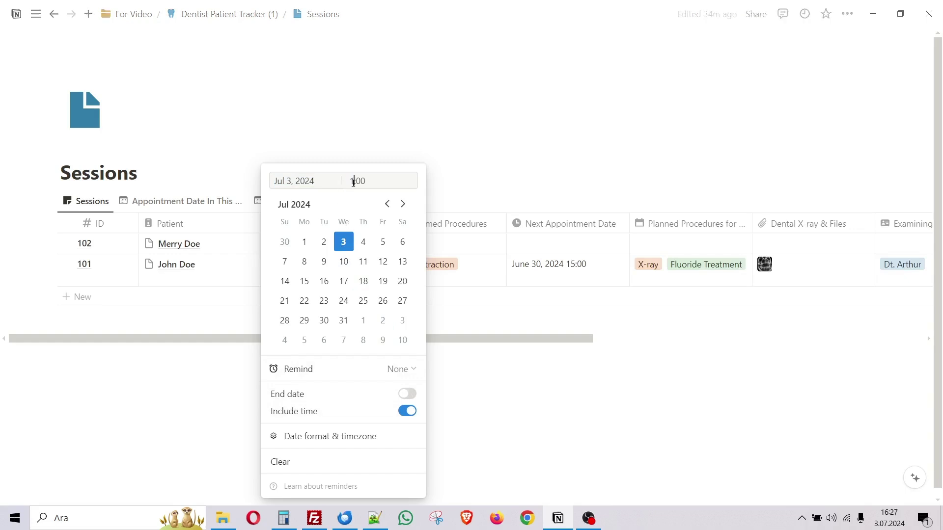
text(14)
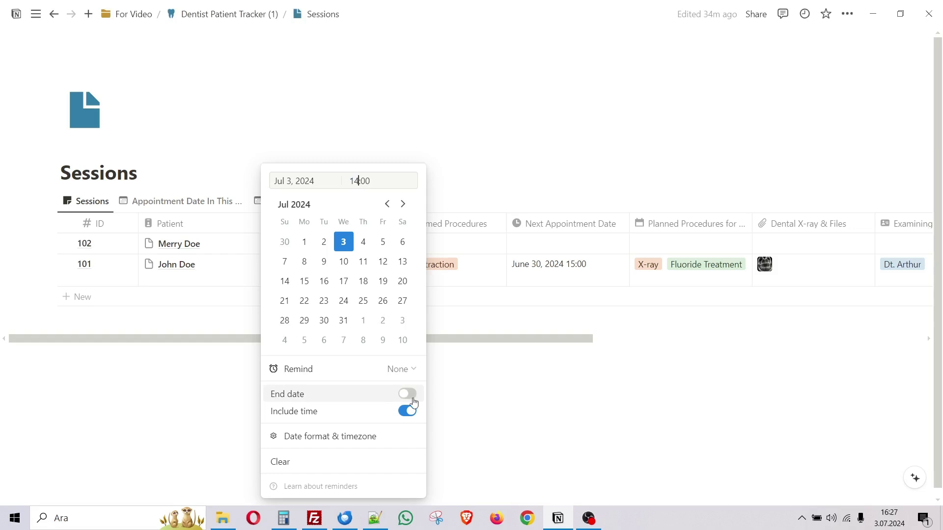
click(510, 388)
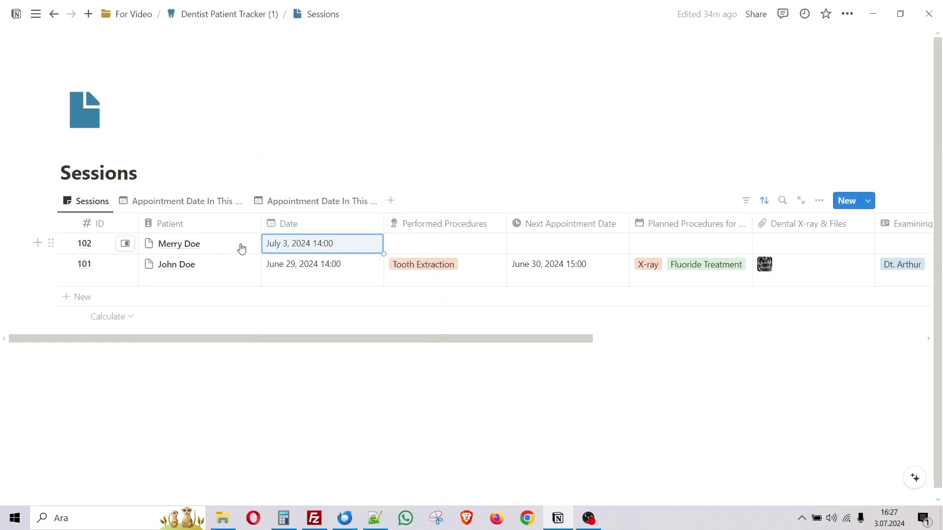
Choose Check-up as the performed procedure for session 102
click(425, 245)
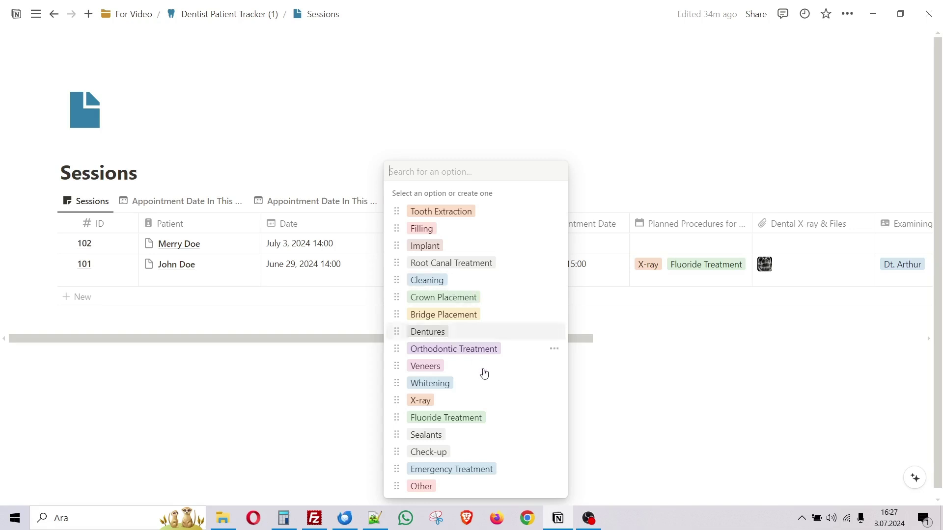
click(499, 452)
key(Escape)
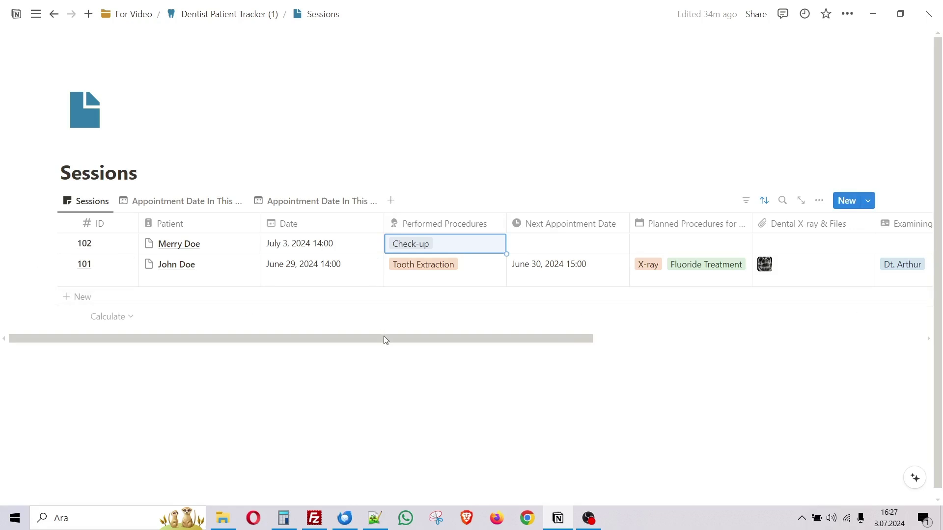
Set session 102's next appointment date to July 5, 2024 and include the time 15:00
drag(384, 337, 439, 337)
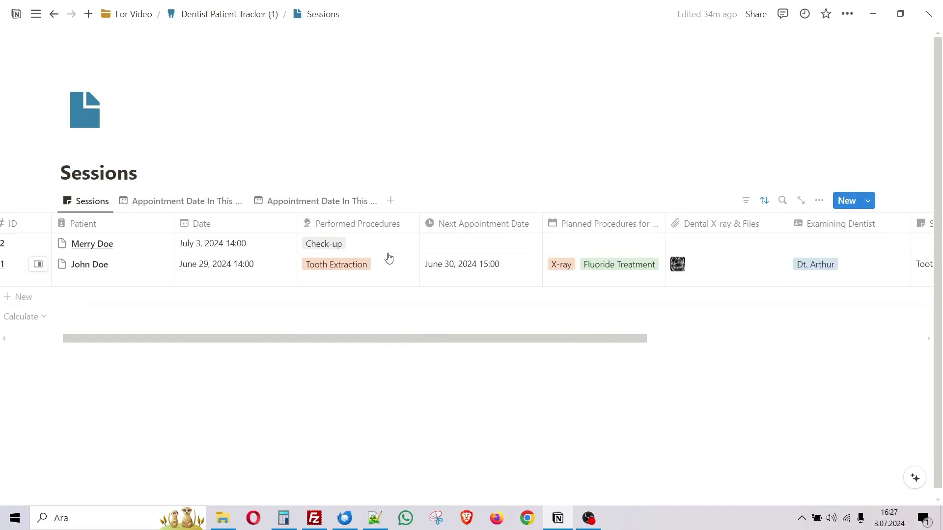
click(463, 246)
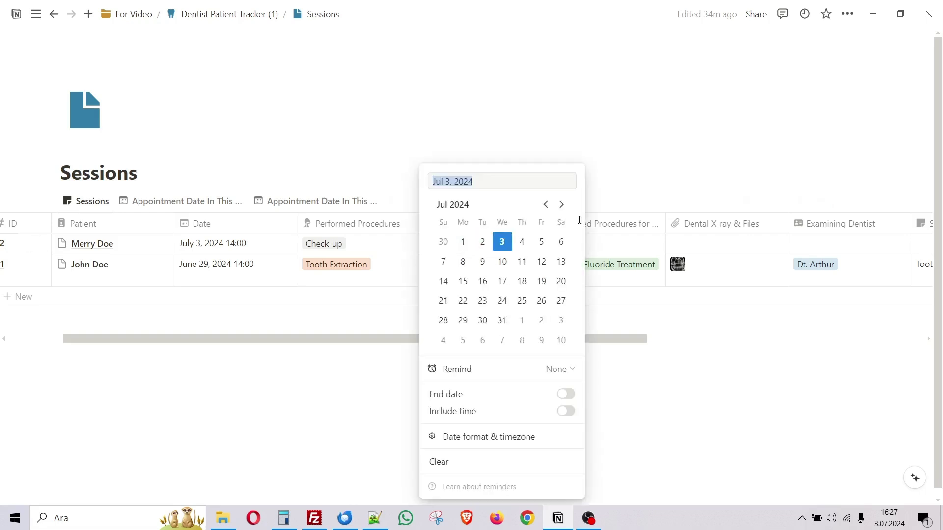
click(543, 244)
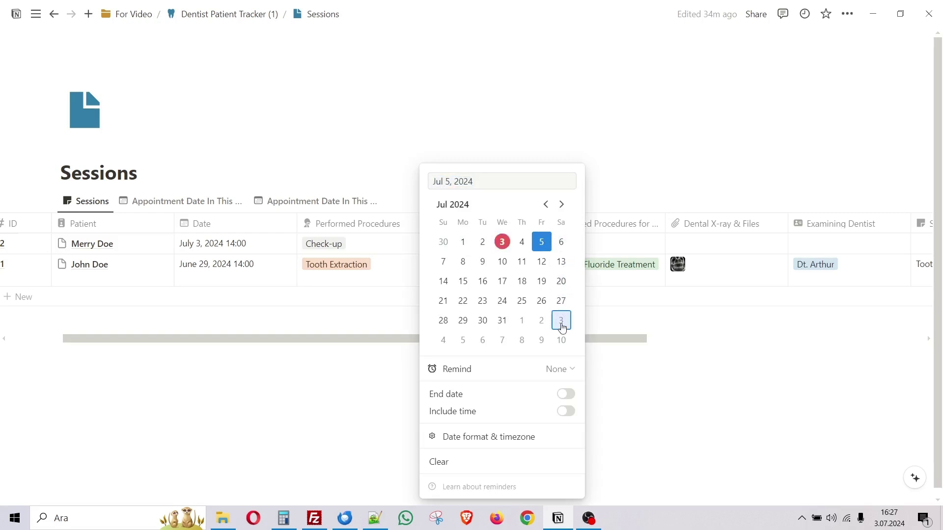
click(566, 411)
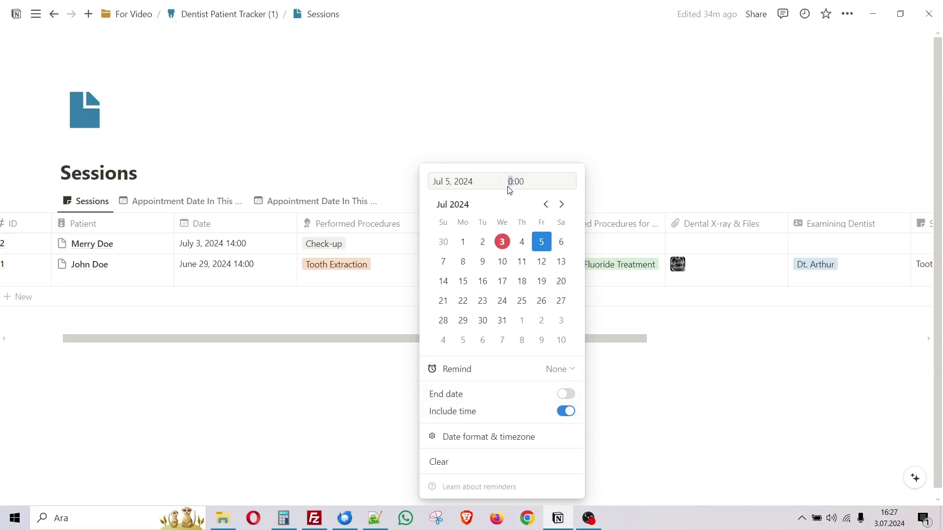
text(15)
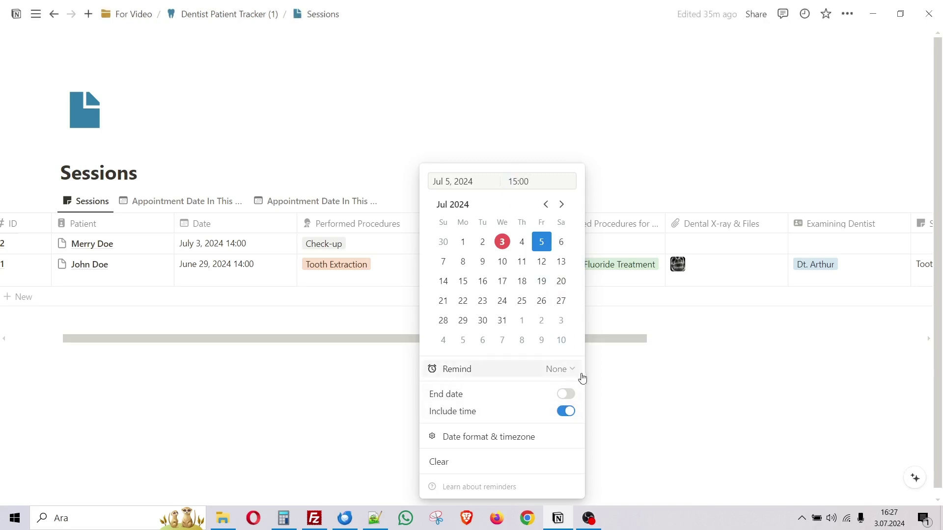
click(641, 405)
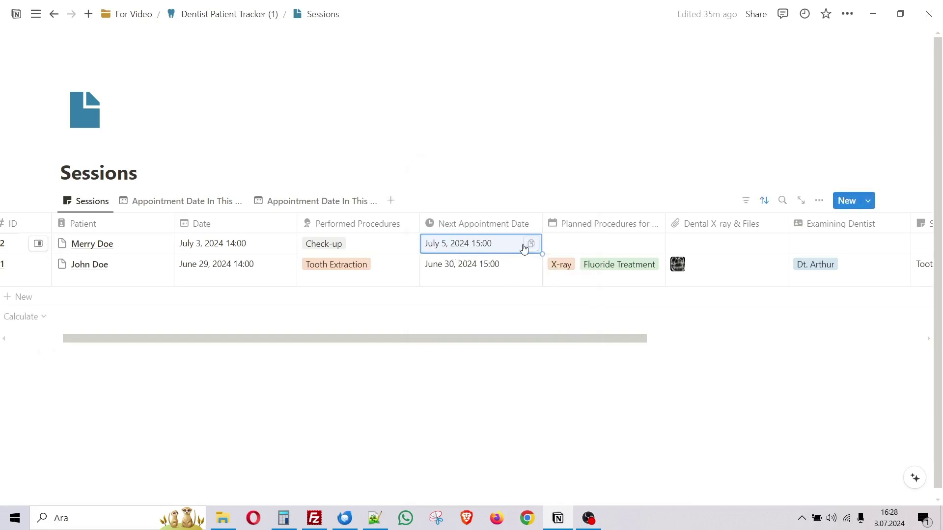
Choose Bridge Placement as the planned procedure for session 102's next appointment
click(589, 245)
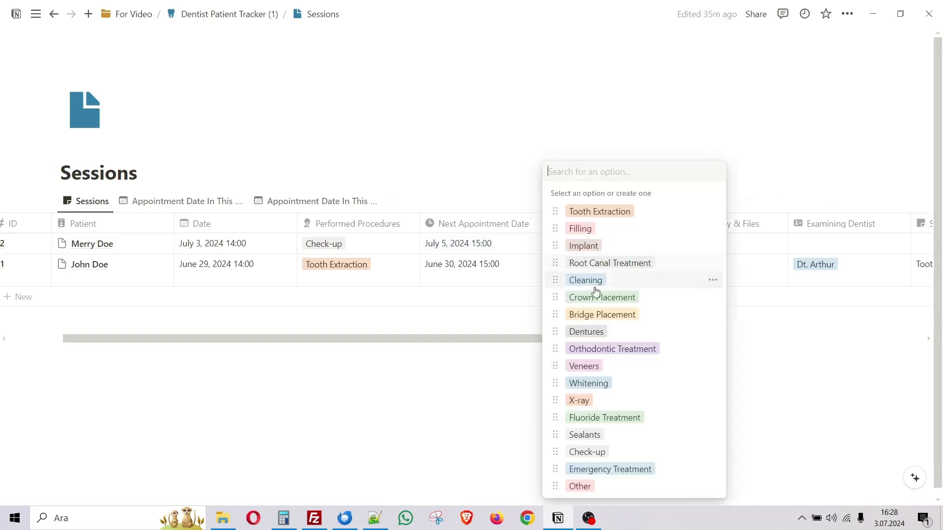
click(602, 318)
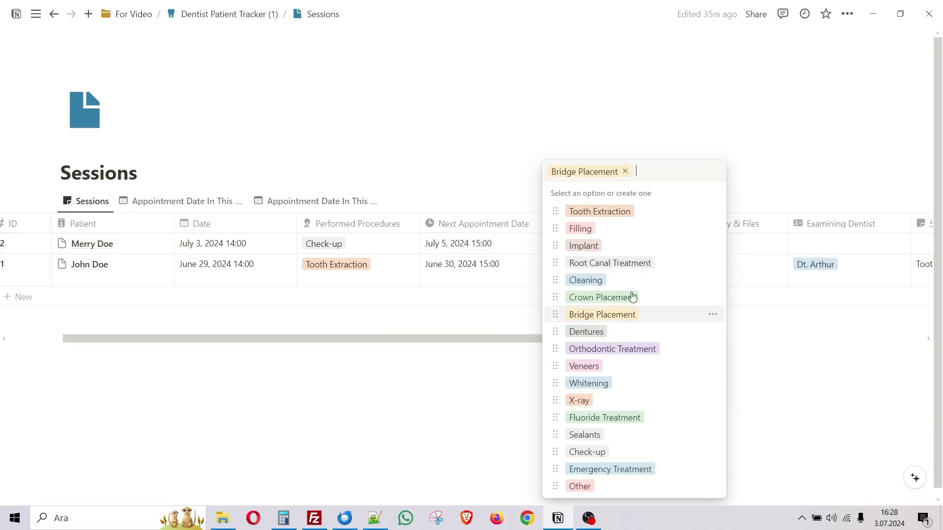
key(Escape)
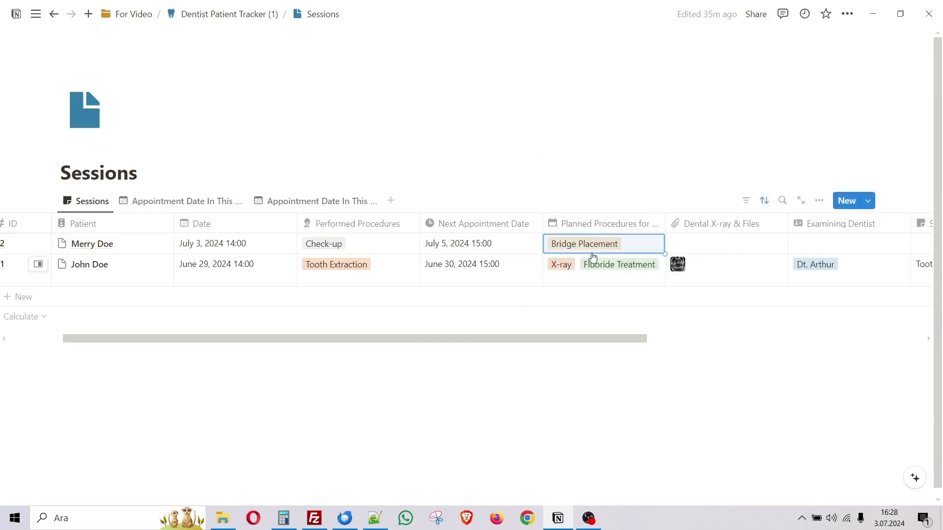
Upload xray.jpg from the dentist crm folder to session 102's Dental X-ray & Files property
click(696, 244)
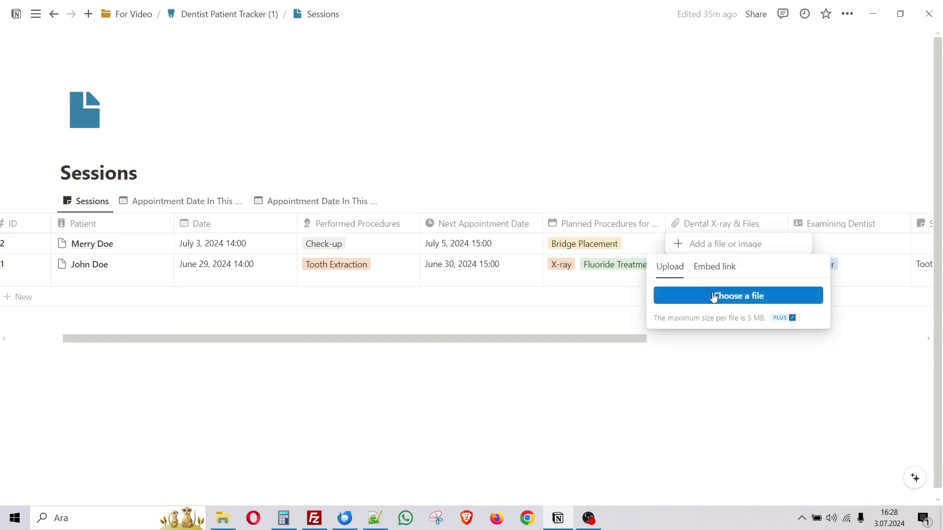
click(714, 296)
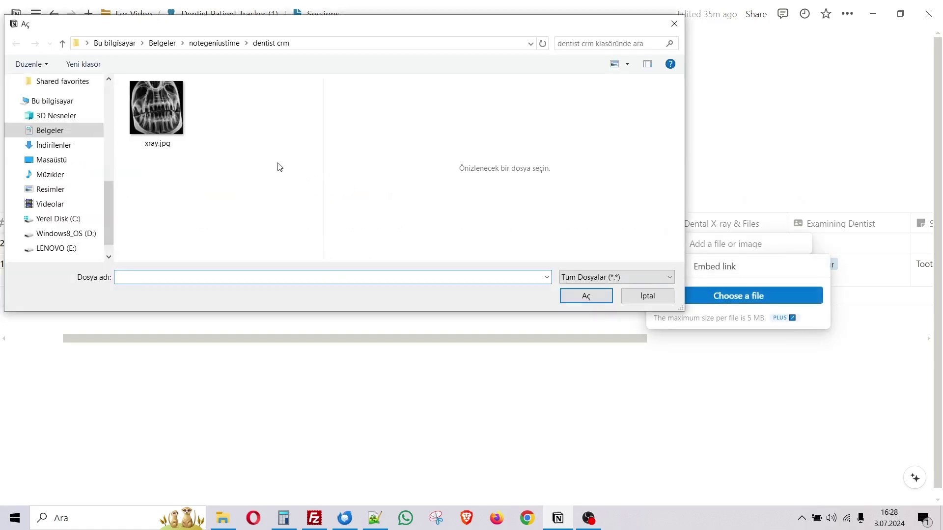
double_click(149, 107)
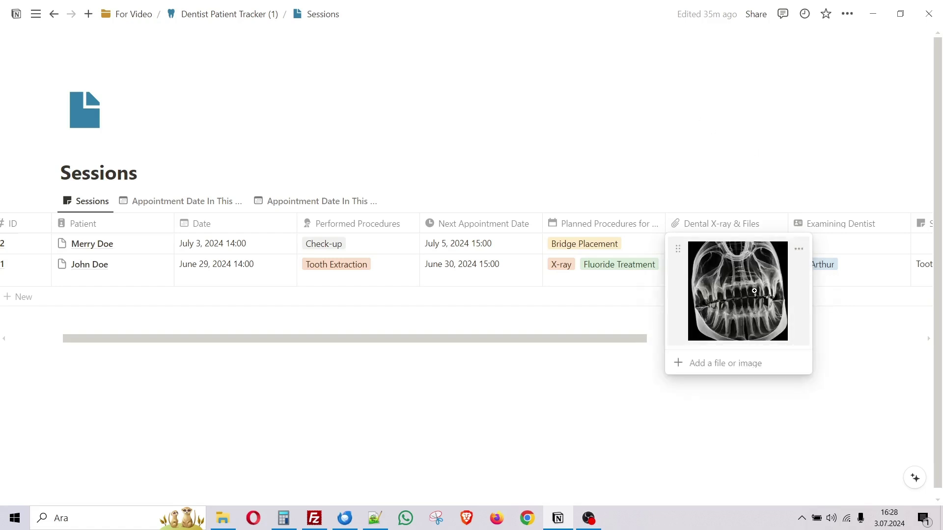
Preview session 102's attached X-ray at 200% zoom, and close the preview and the file cell
click(755, 291)
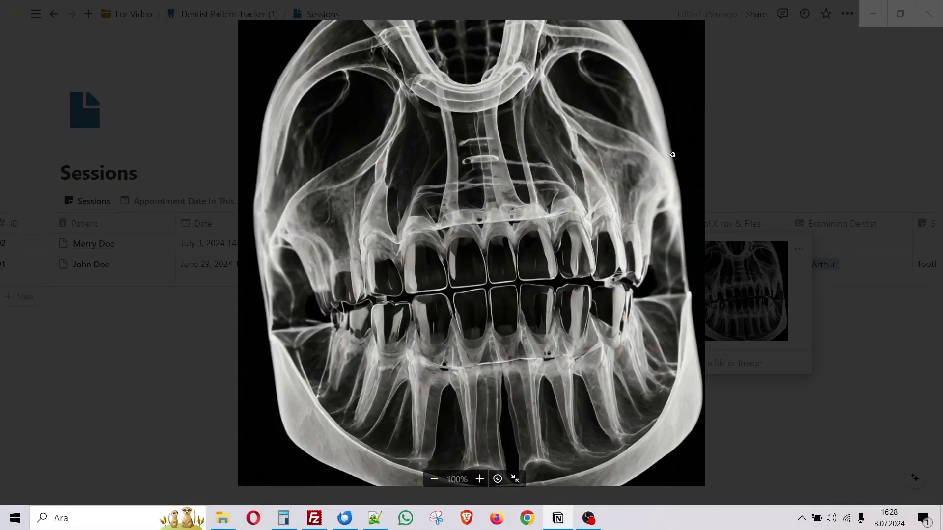
click(481, 479)
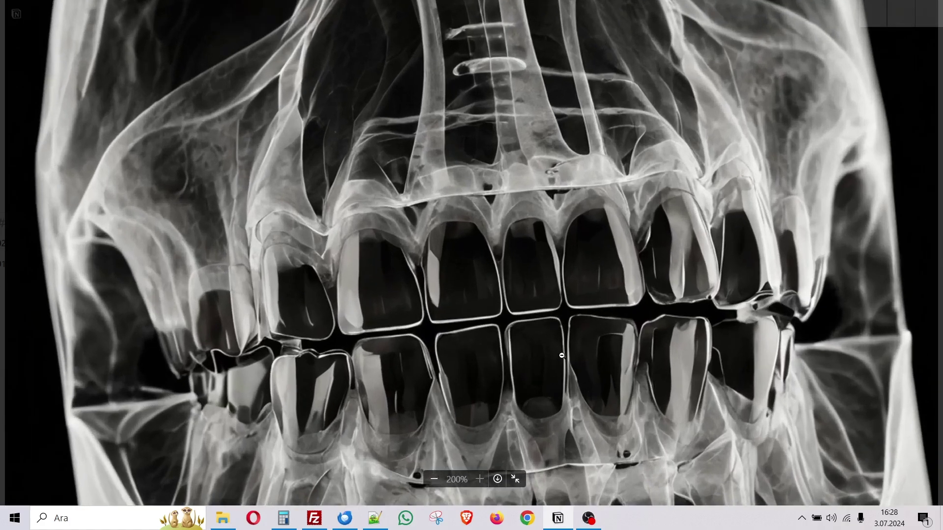
click(562, 355)
key(Escape)
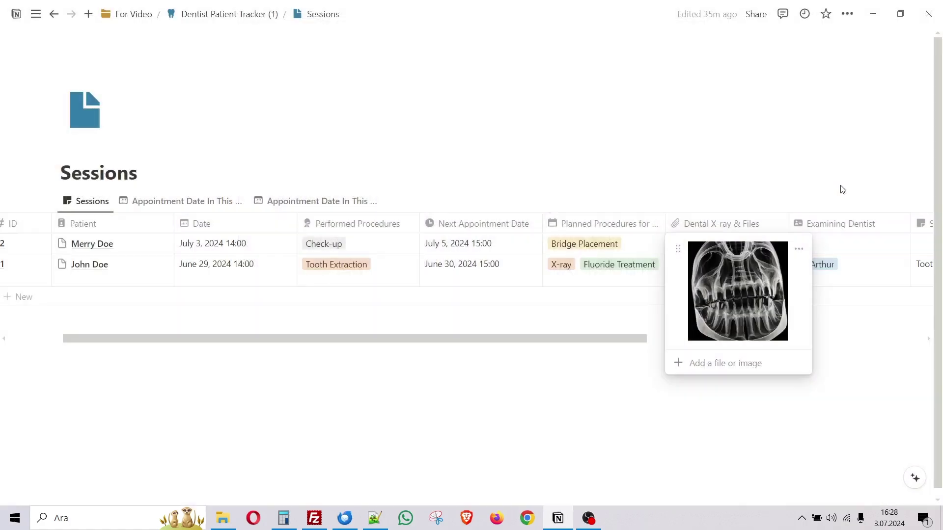
key(Escape)
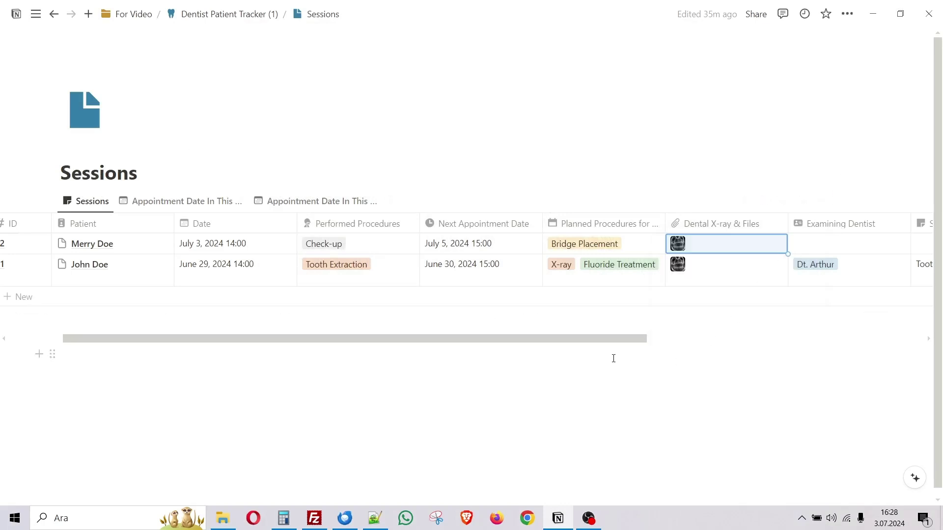
Assign the existing dentist option as the examining dentist for session 102
drag(611, 339, 707, 340)
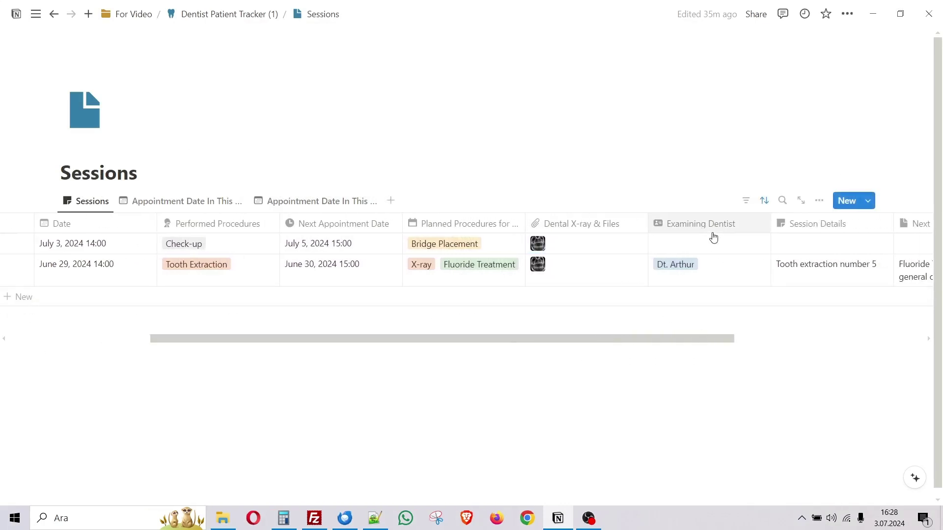
click(714, 239)
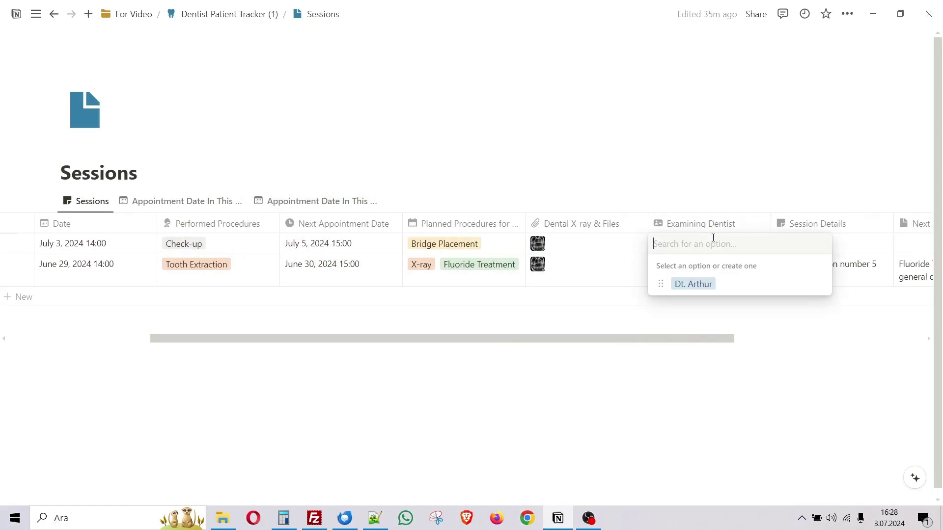
click(703, 284)
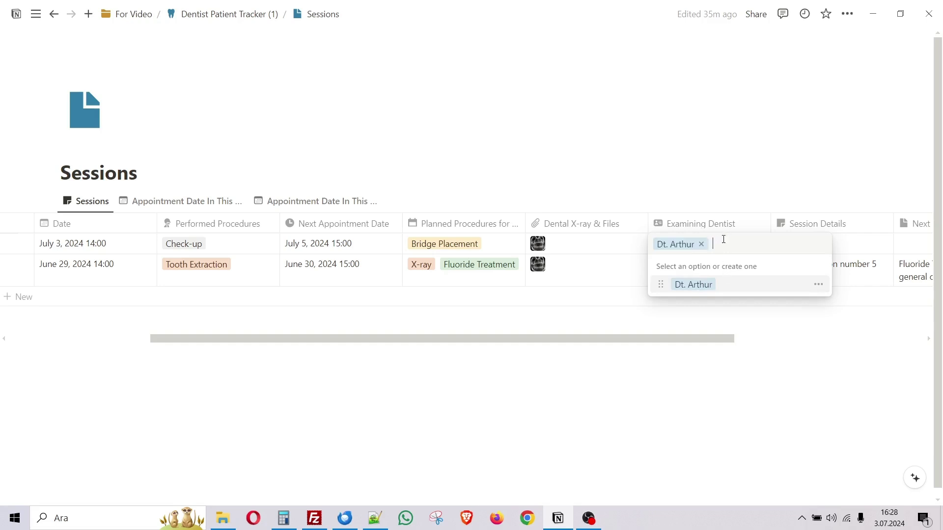
key(Escape)
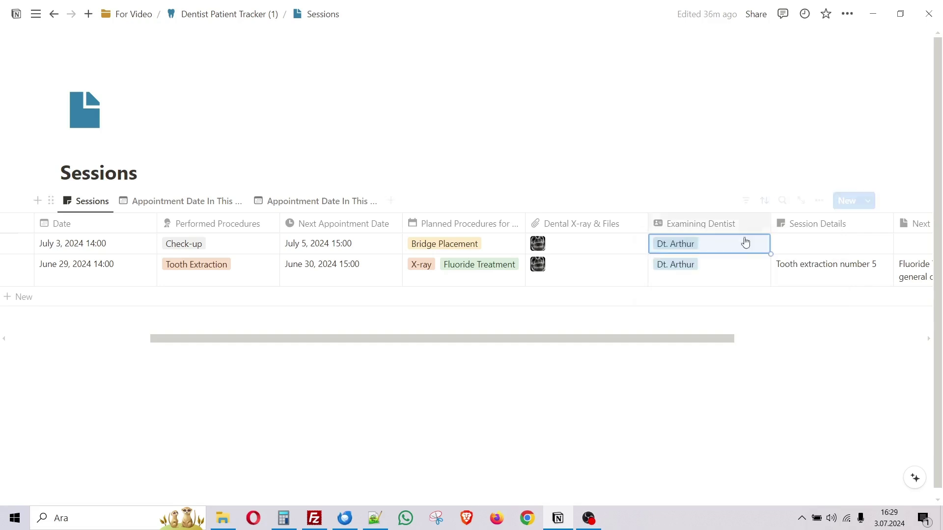
Enter "test data" as the Session Details for session 102
drag(717, 345, 771, 343)
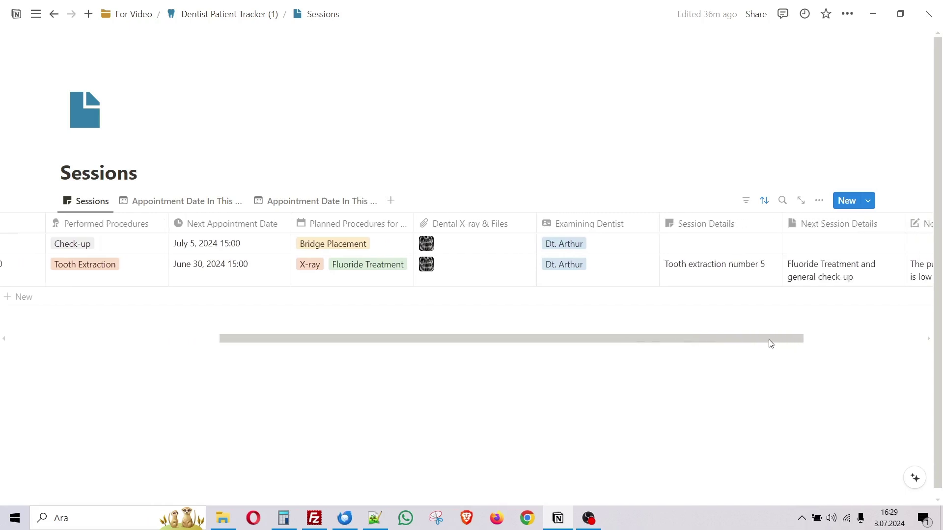
click(690, 247)
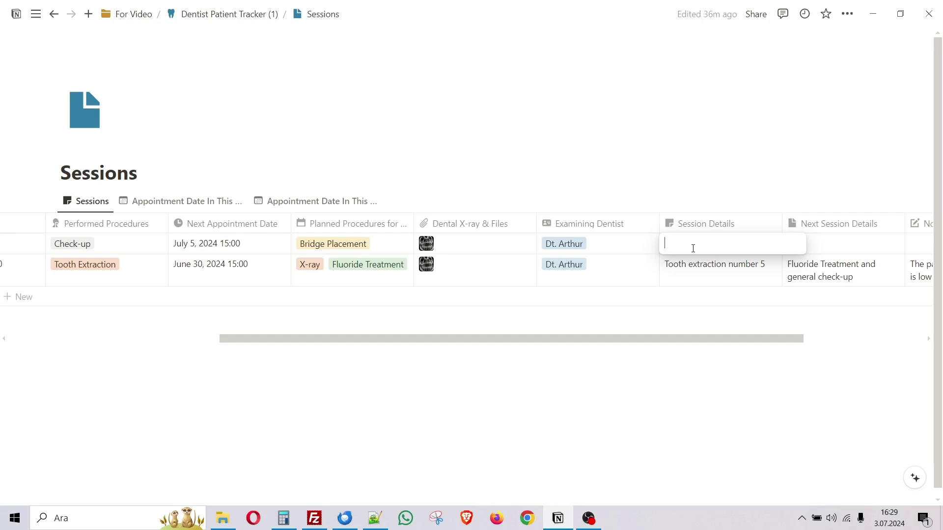
text(test data)
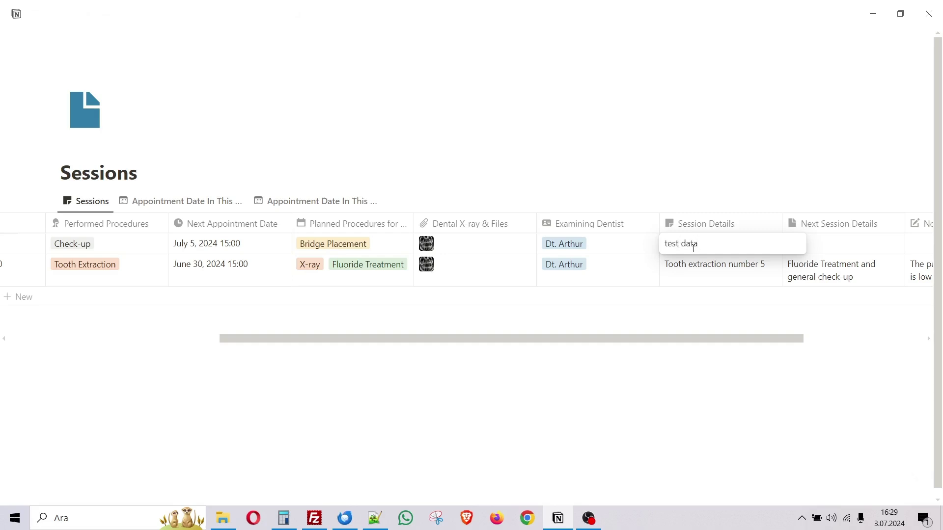
key(Escape)
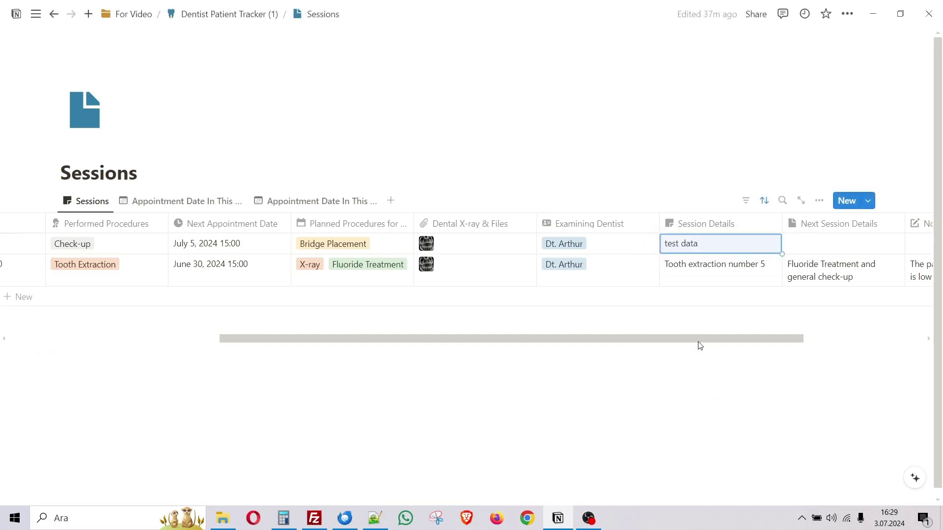
Enter "sample data" as the Next Session Details for session 102
drag(698, 343, 802, 328)
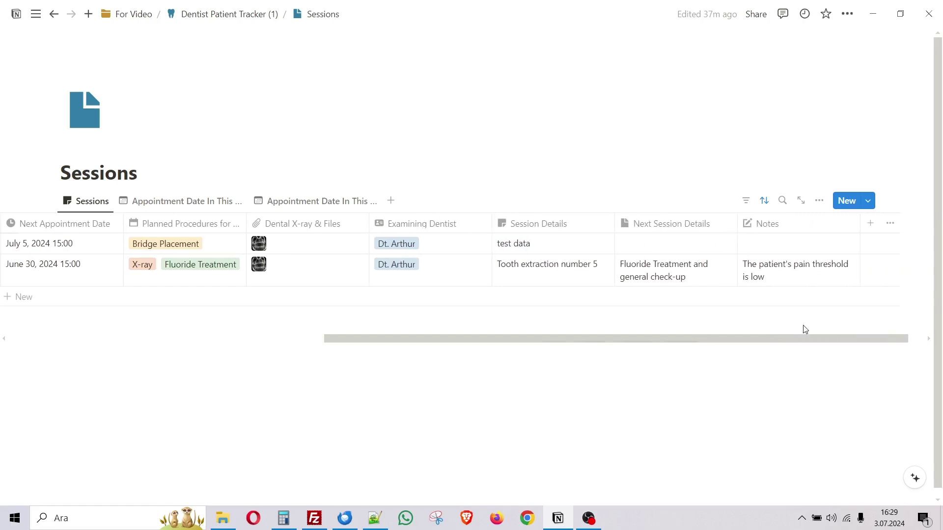
click(680, 245)
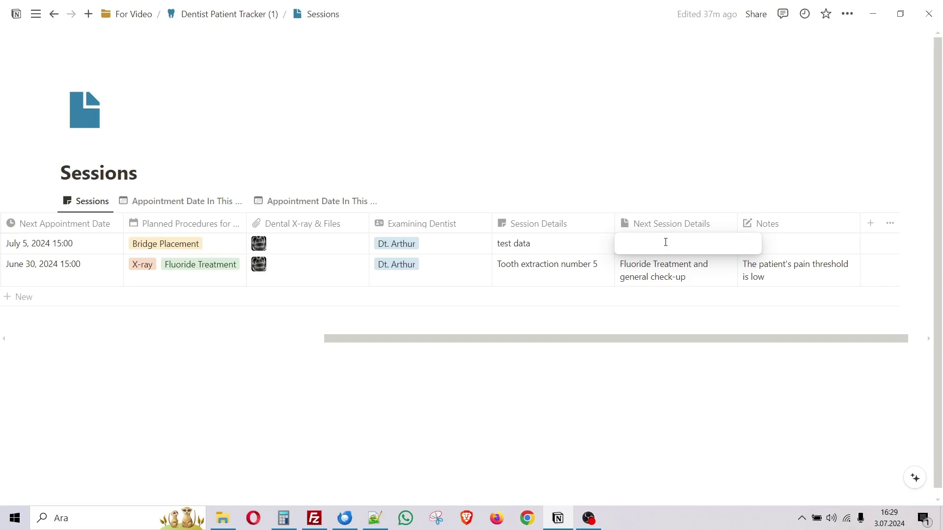
text(sap)
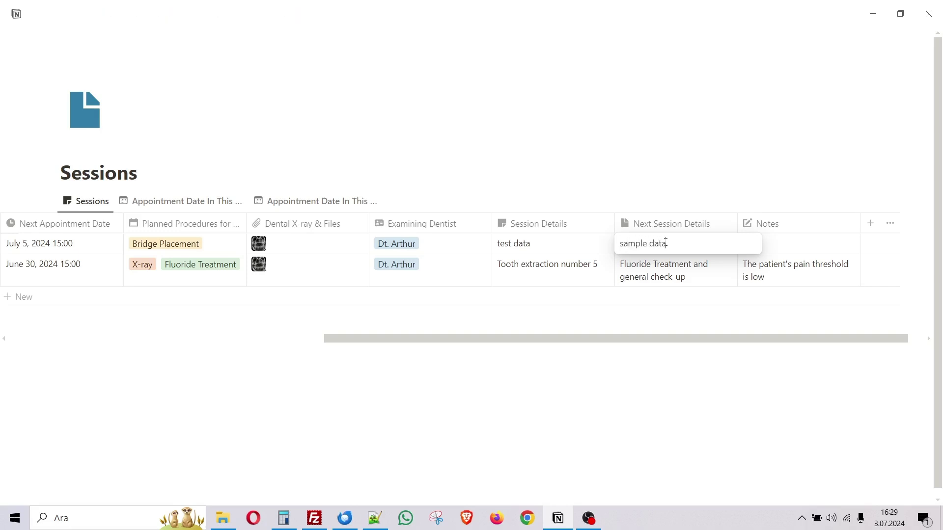
key(Escape)
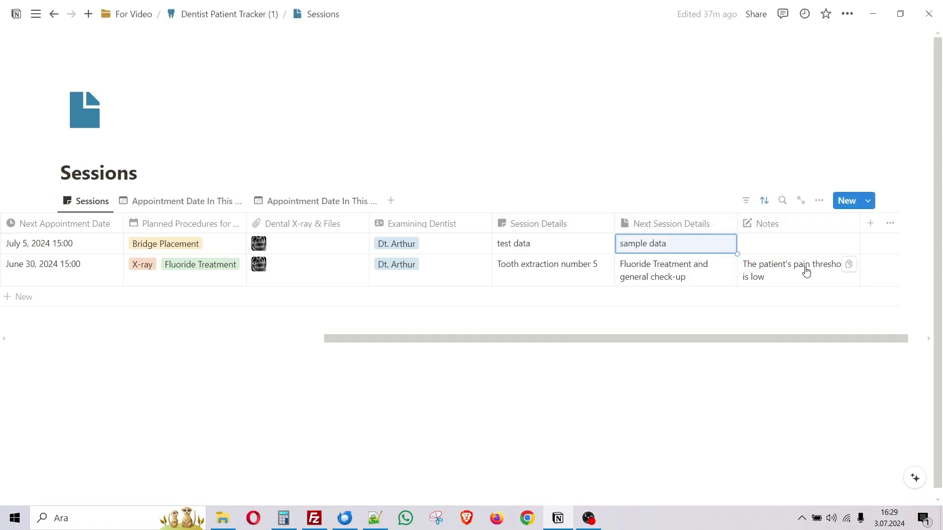
Copy the note "The patient's pain threshold is low" from session 101 into session 102's Notes
click(779, 272)
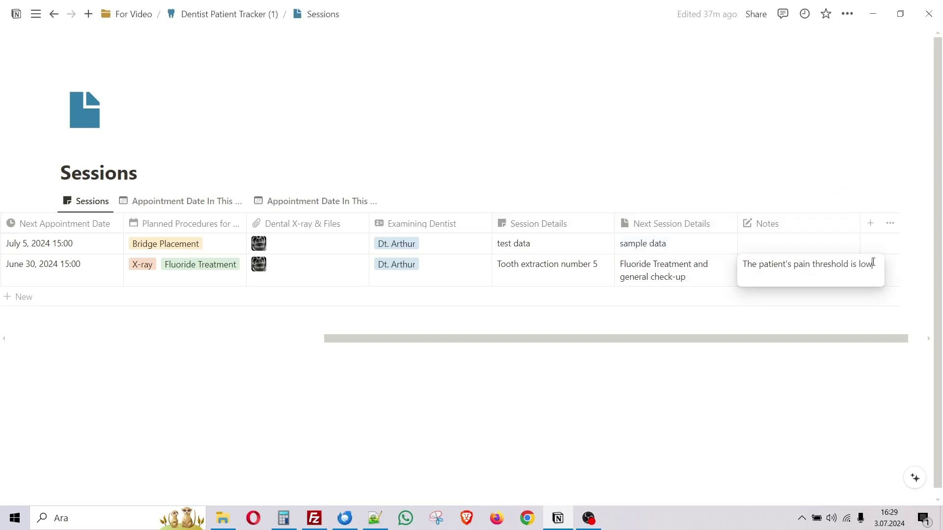
drag(873, 262, 736, 264)
key(ctrl+c)
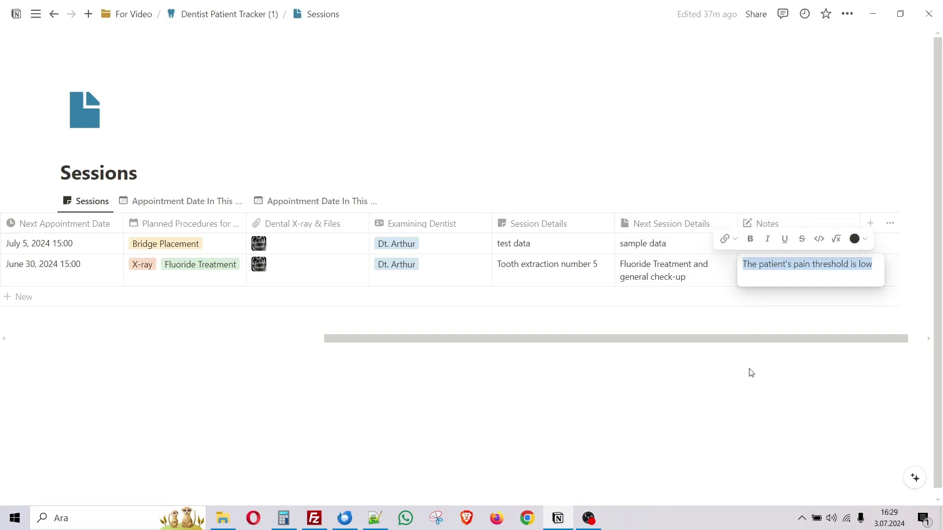
click(799, 265)
click(791, 243)
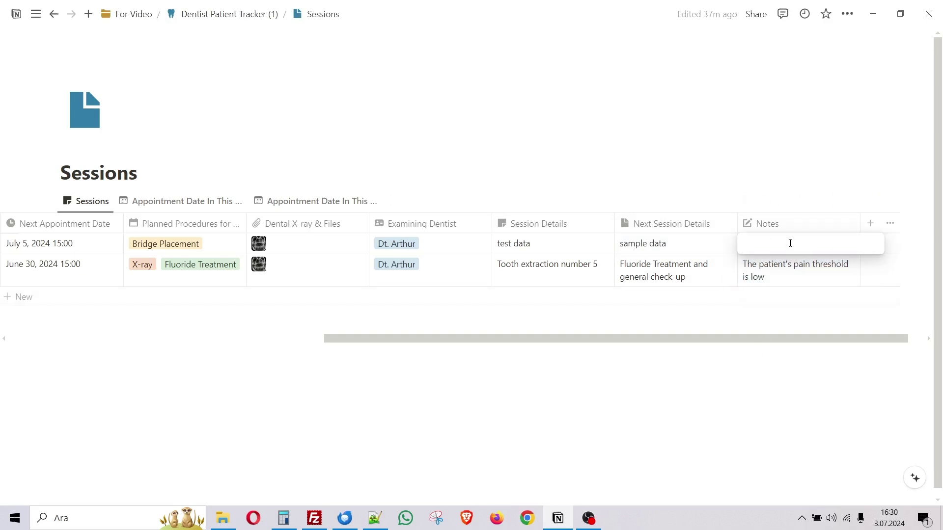
key(ctrl+v)
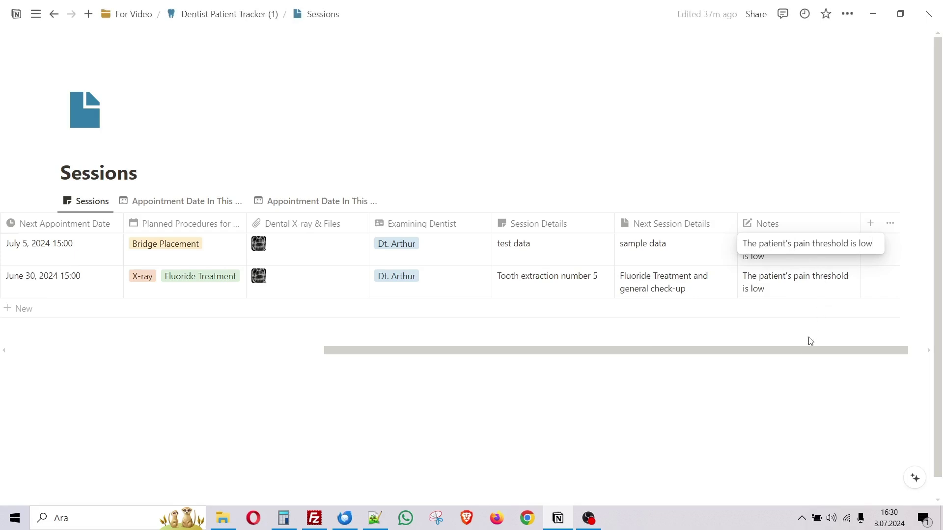
key(Escape)
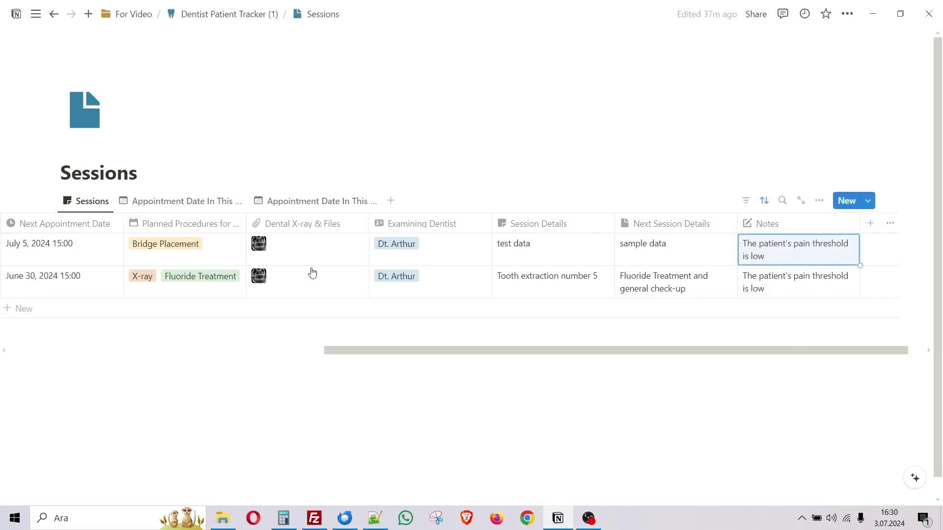
Review the sessions' next appointments in the weekly and monthly calendar views of the Sessions database
drag(564, 352, 185, 347)
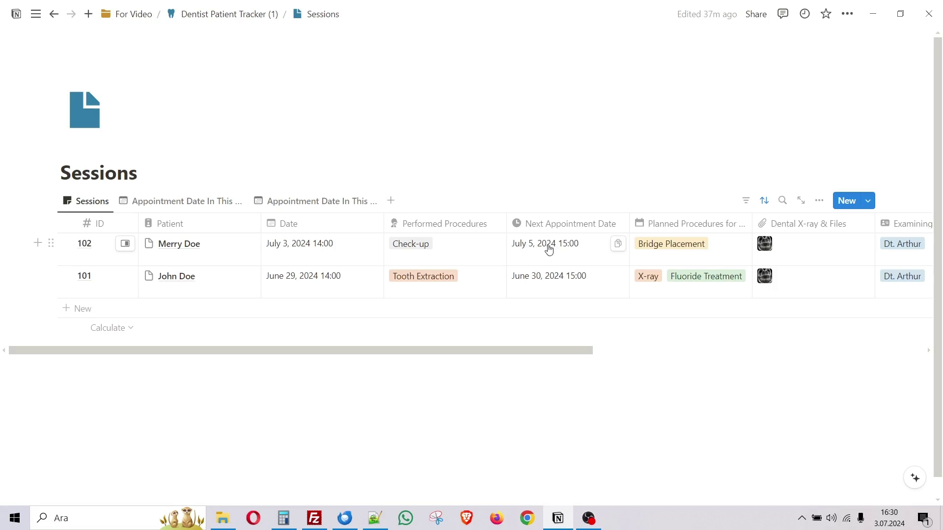
click(181, 203)
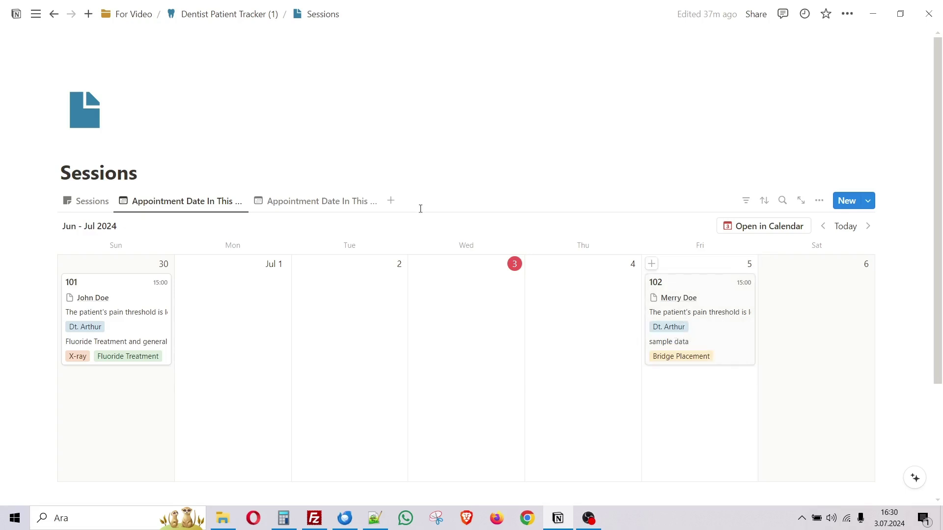
click(359, 209)
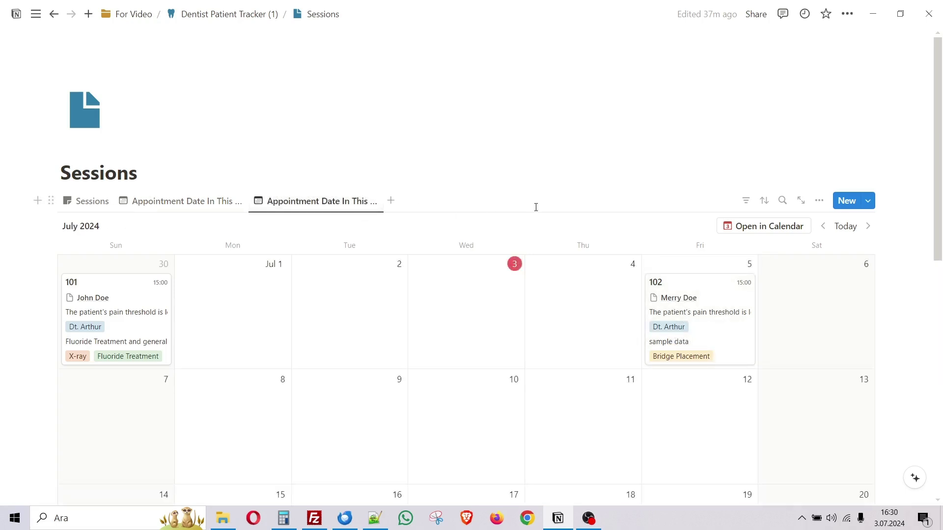
scroll(536, 208, down, 3)
scroll(572, 215, up, 2)
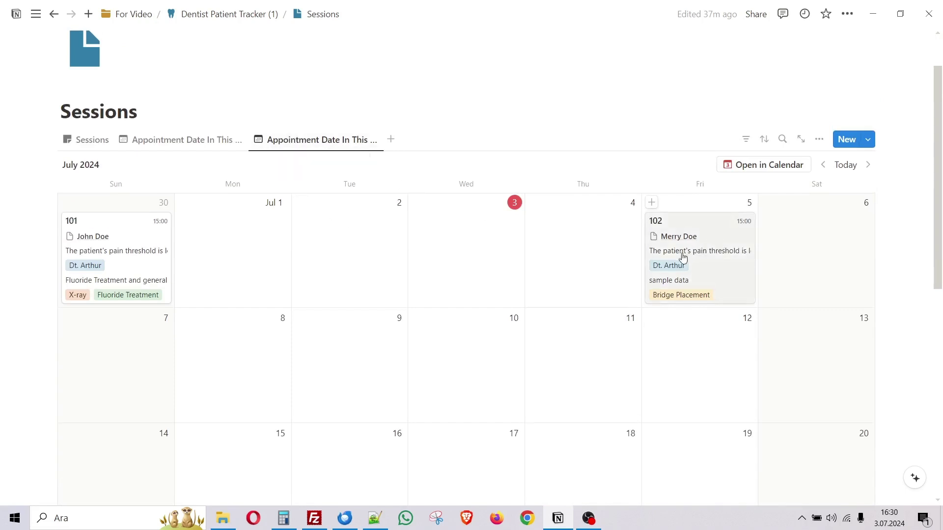
scroll(280, 195, up, 2)
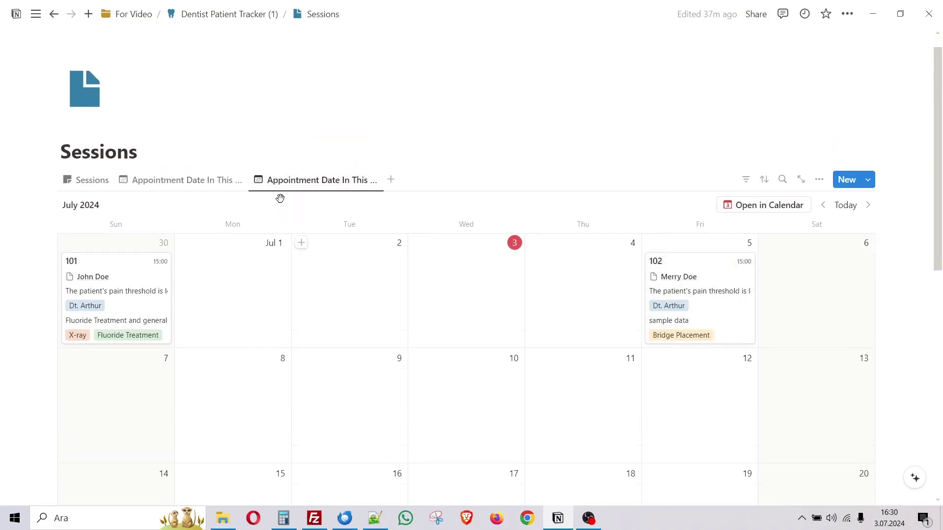
Return to the Dentist Patient Tracker (1) main page and review the last added patients and this week's appointment calendar
click(213, 20)
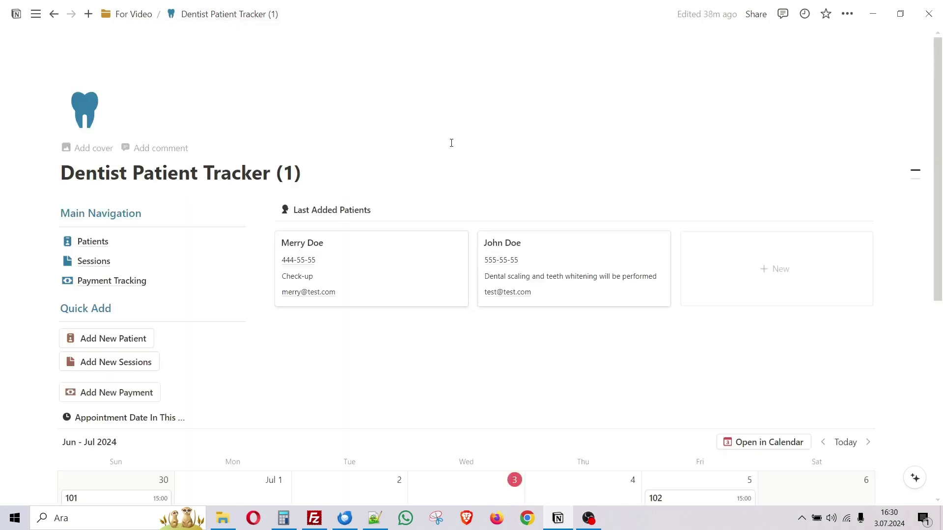
scroll(451, 143, down, 1)
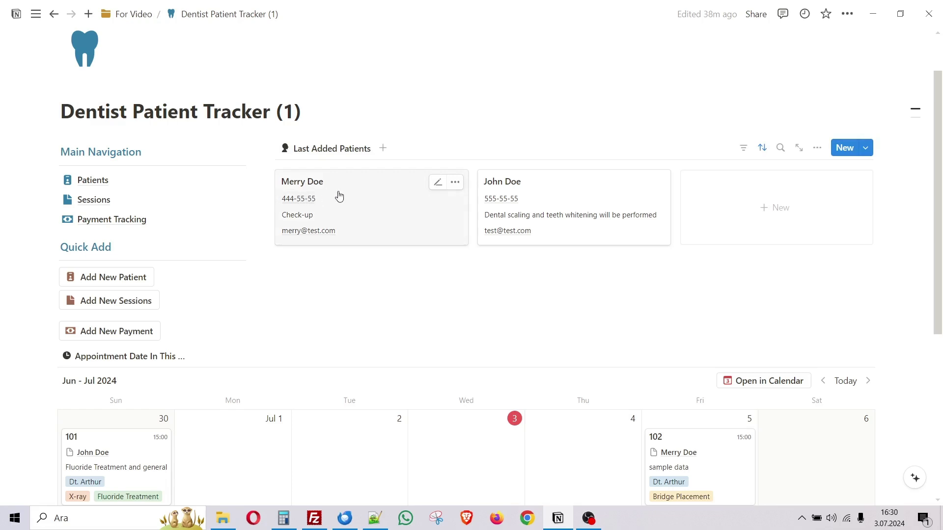
scroll(622, 216, down, 2)
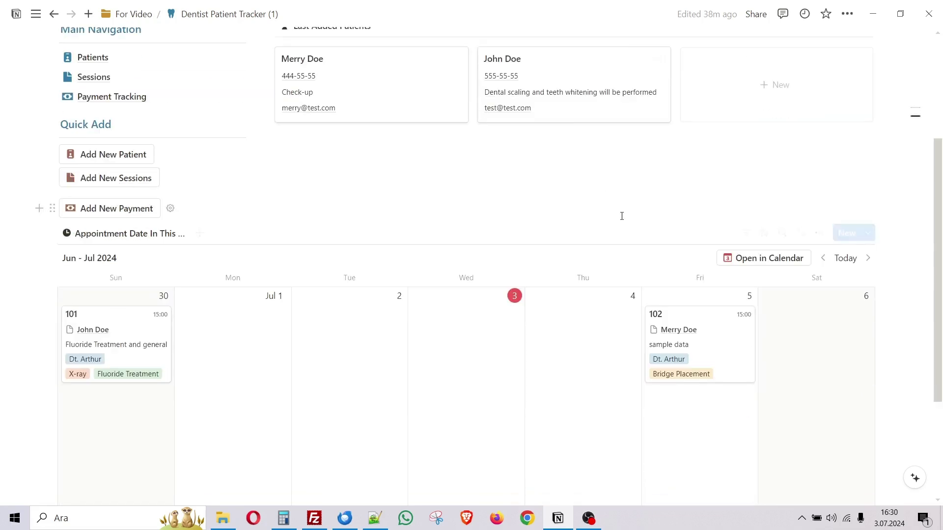
scroll(622, 216, down, 1)
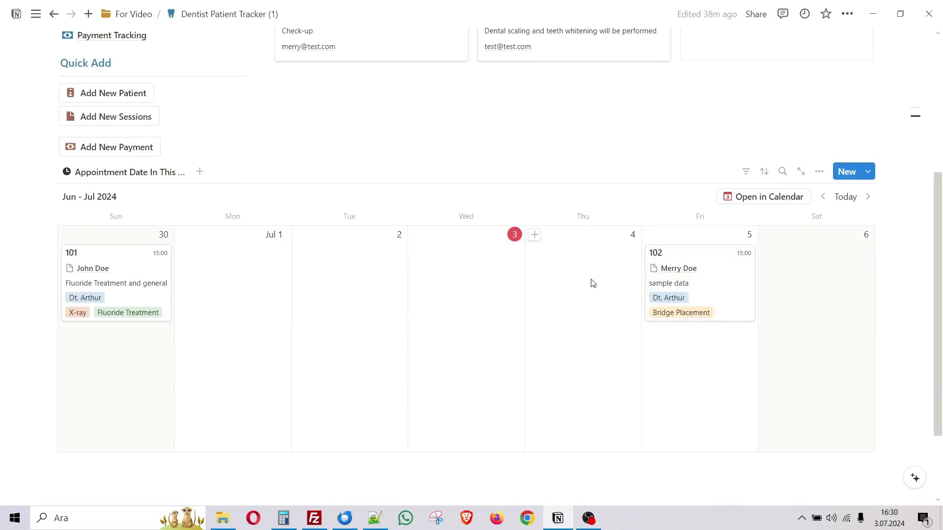
scroll(612, 324, up, 5)
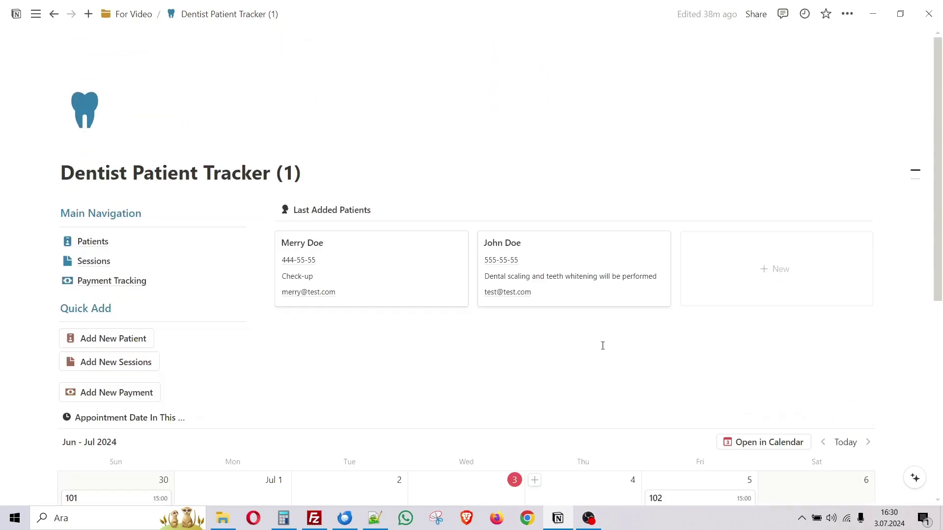
scroll(568, 346, down, 2)
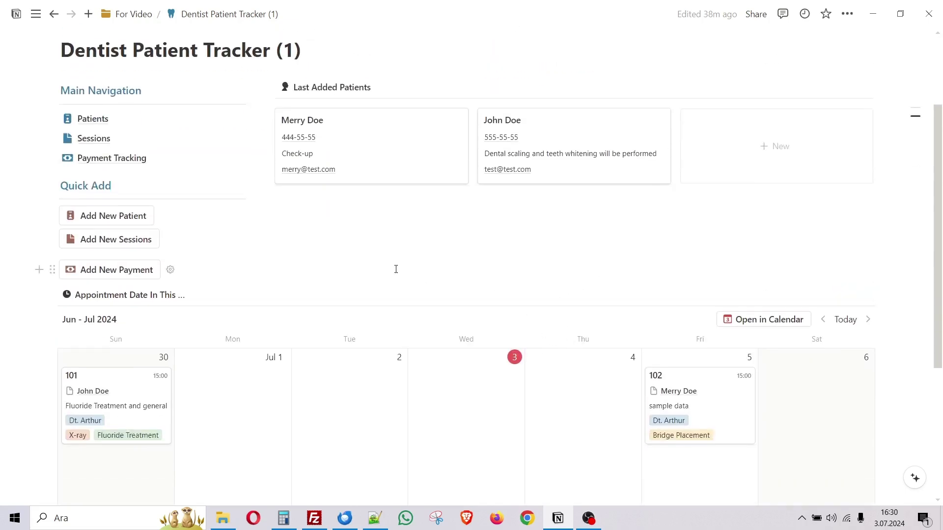
Review the patients' payment columns in the Patients database, including received amounts and remaining balances, and return to the tracker's main page
click(76, 126)
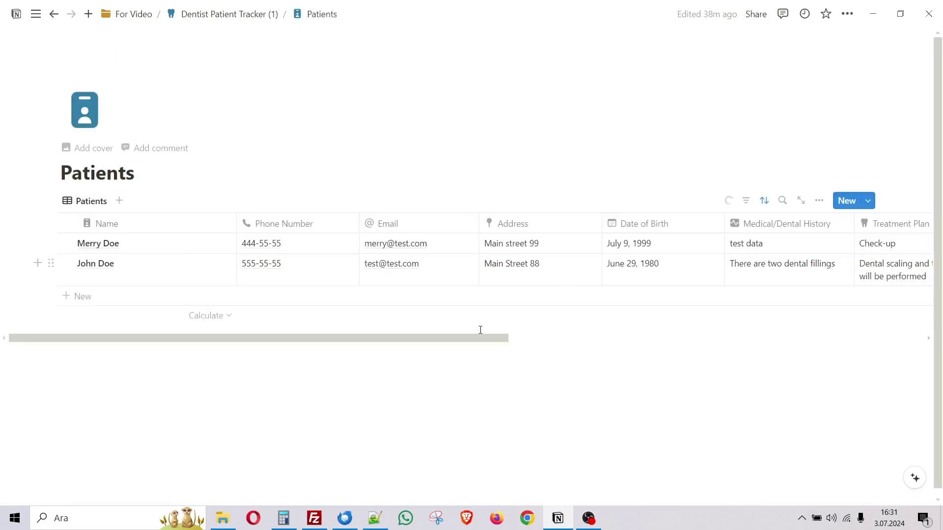
drag(491, 338, 884, 347)
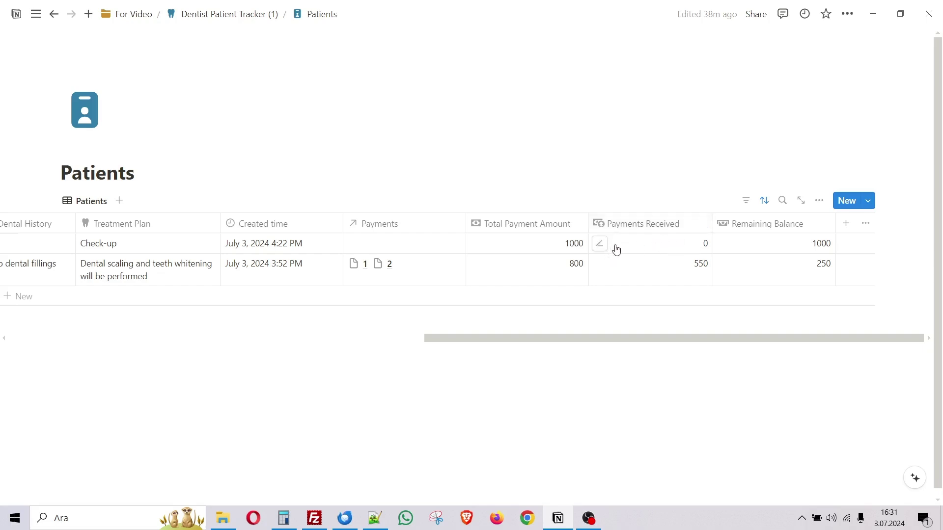
click(222, 16)
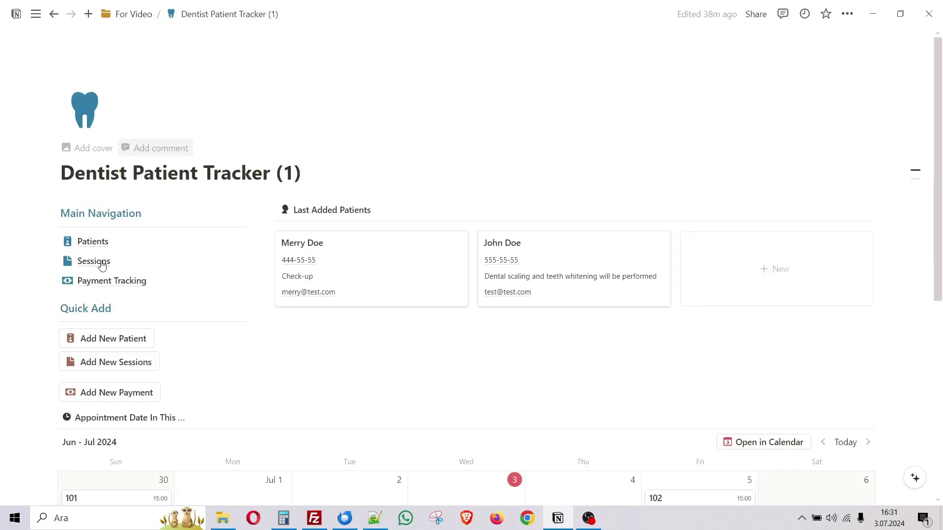
Add a payment with ID 3 in Payment Tracking and link it to the most recently added patient
click(119, 288)
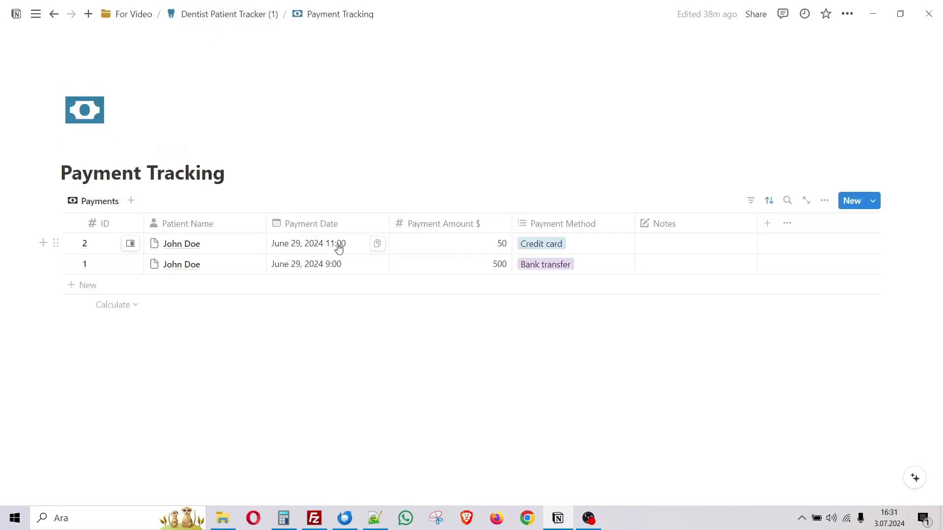
click(95, 288)
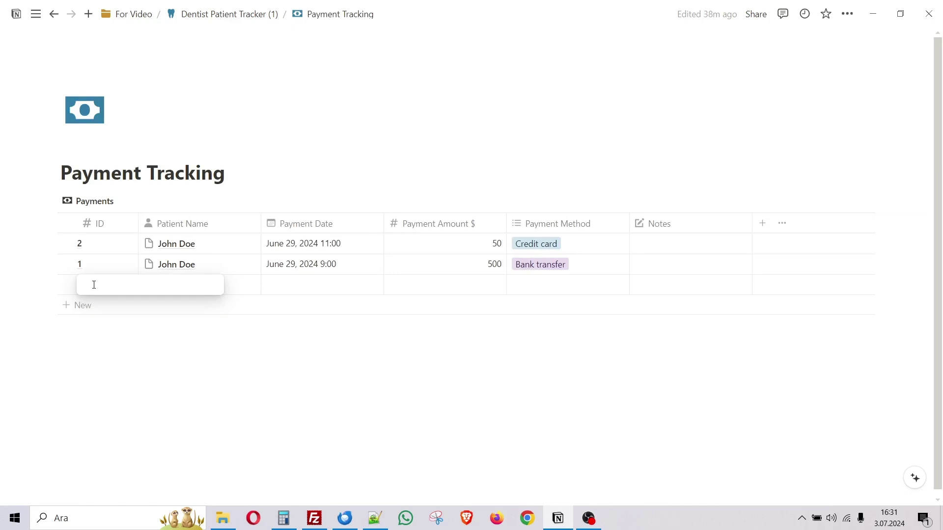
text(3)
key(Return)
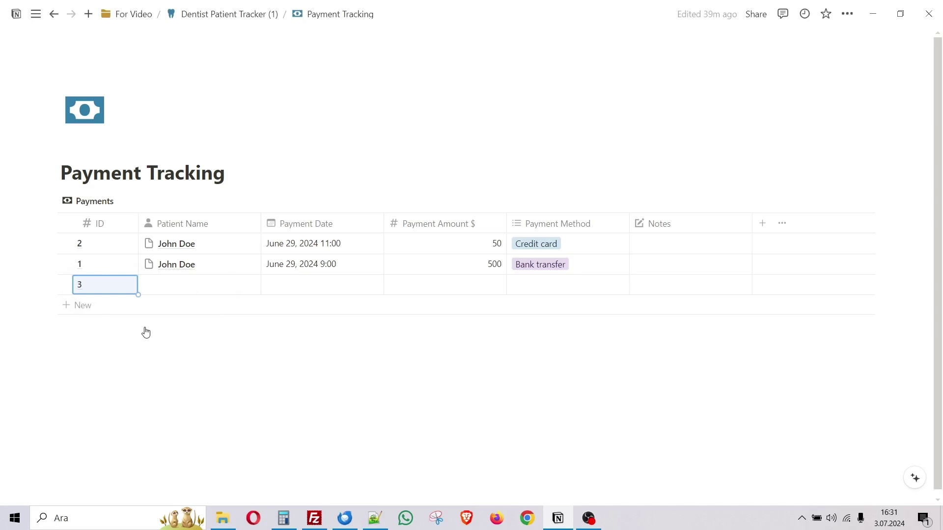
click(167, 290)
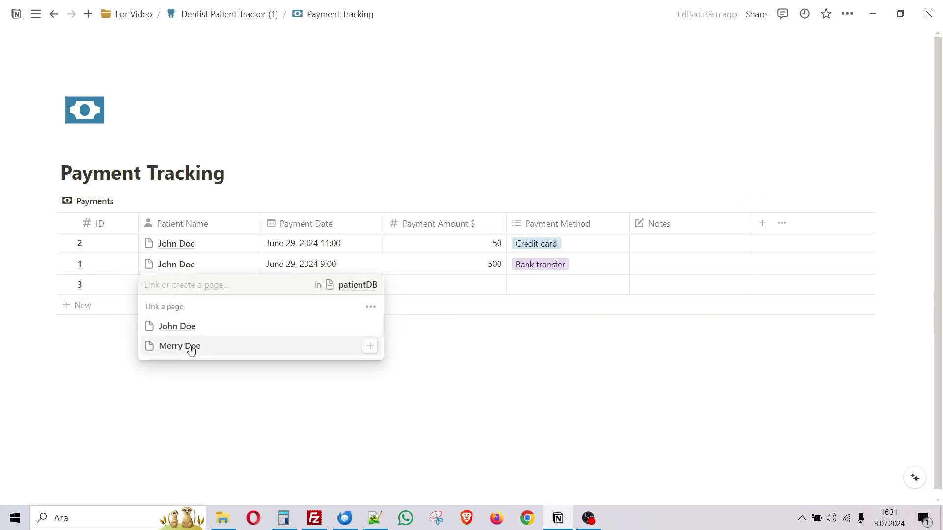
click(191, 350)
click(421, 344)
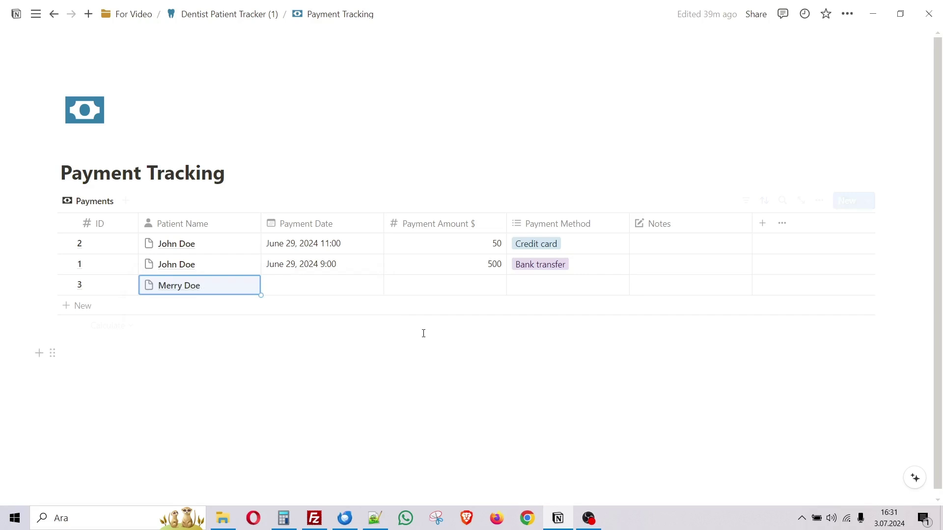
Set payment 3's Payment Date to July 3, 2024 and its Payment Amount to 150
click(310, 292)
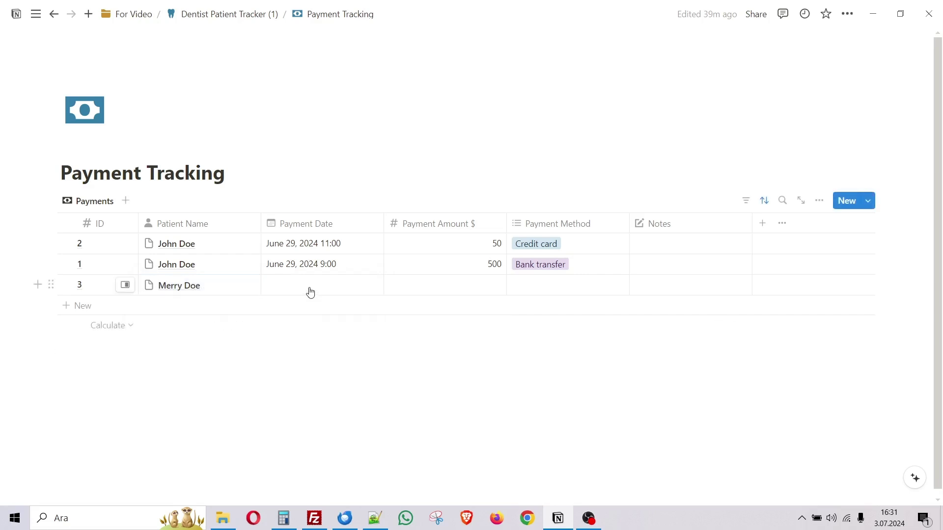
click(344, 241)
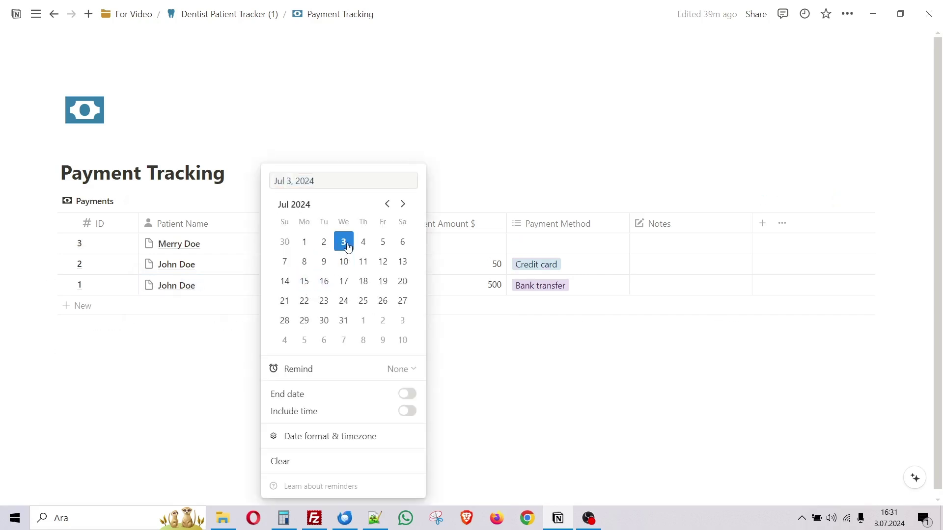
click(515, 356)
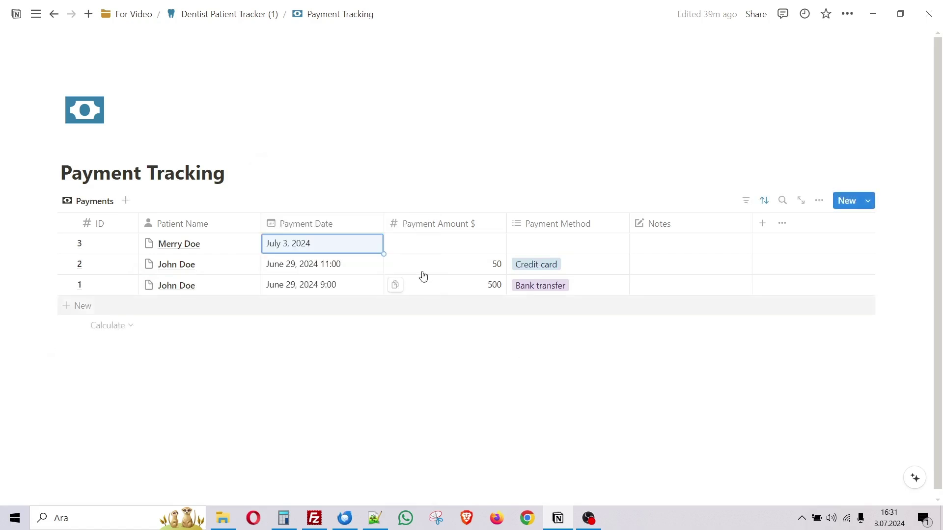
click(424, 239)
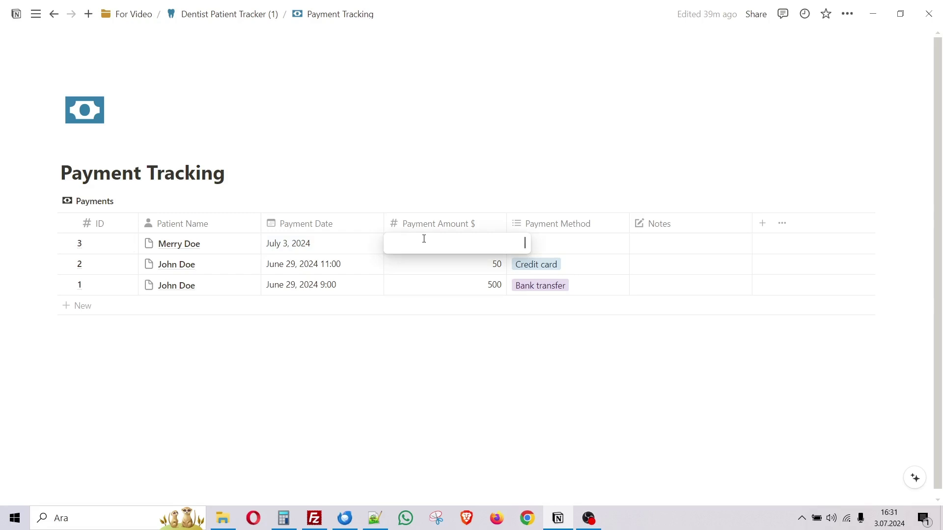
text(150)
key(Return)
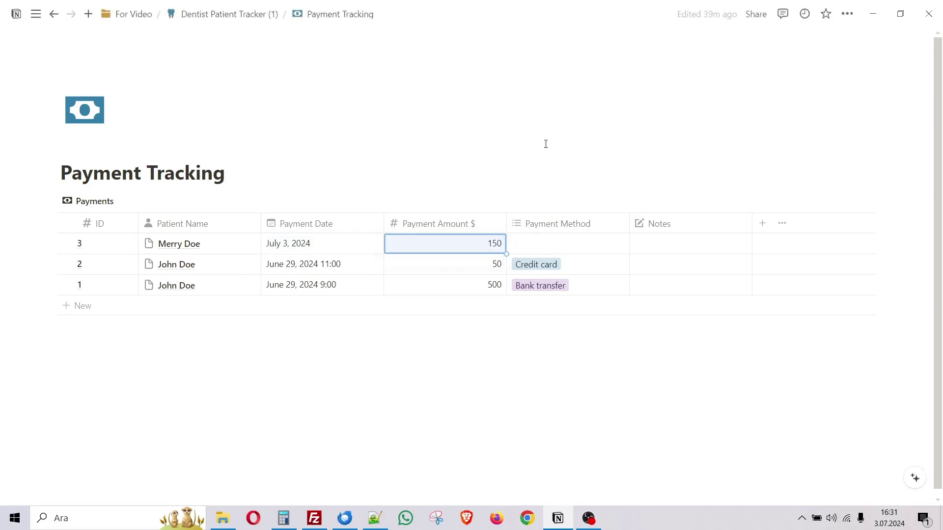
Set payment 3's Payment Method to Cash
click(569, 245)
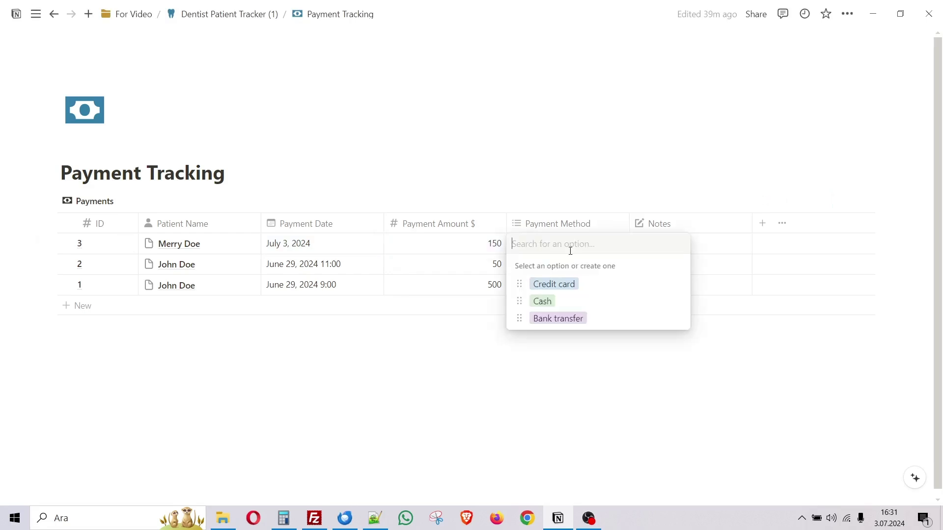
click(549, 304)
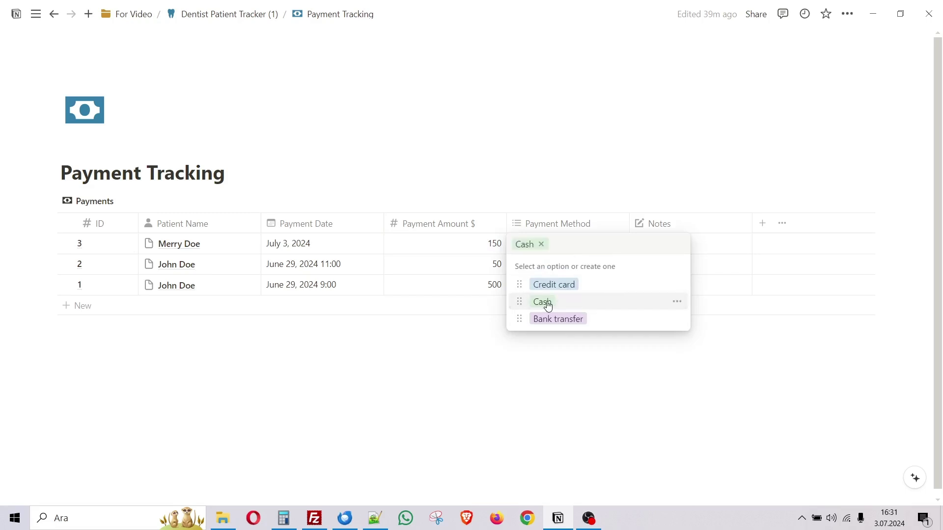
click(601, 362)
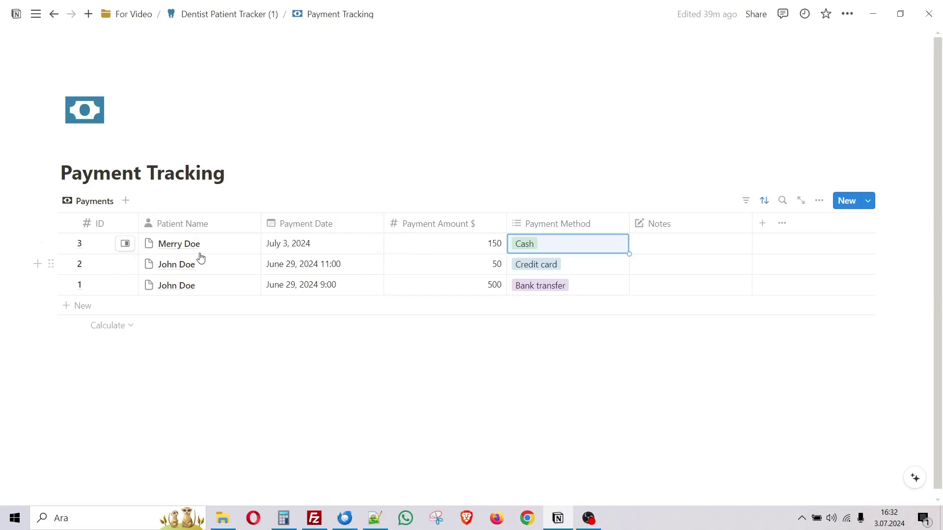
Link payment 3 to the newest patient's Payments property in the Patients database and close the patient's side page
click(201, 14)
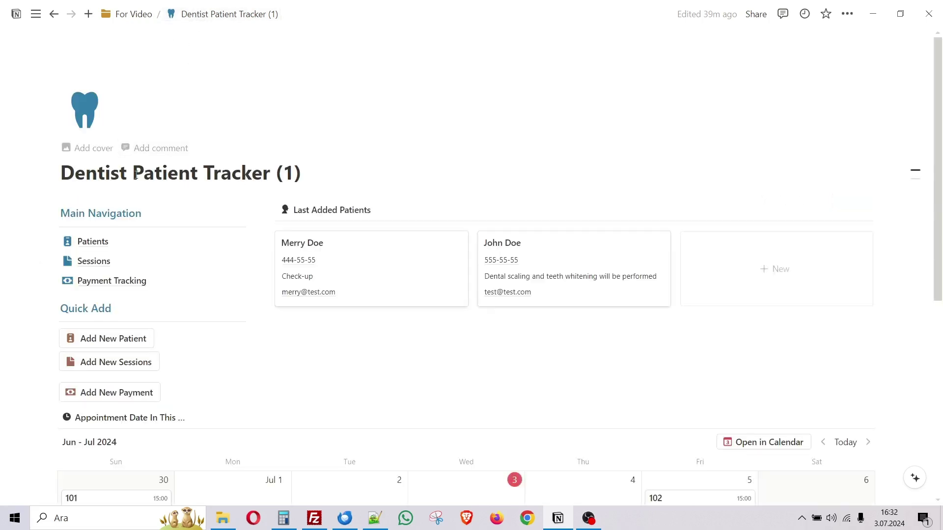
click(94, 251)
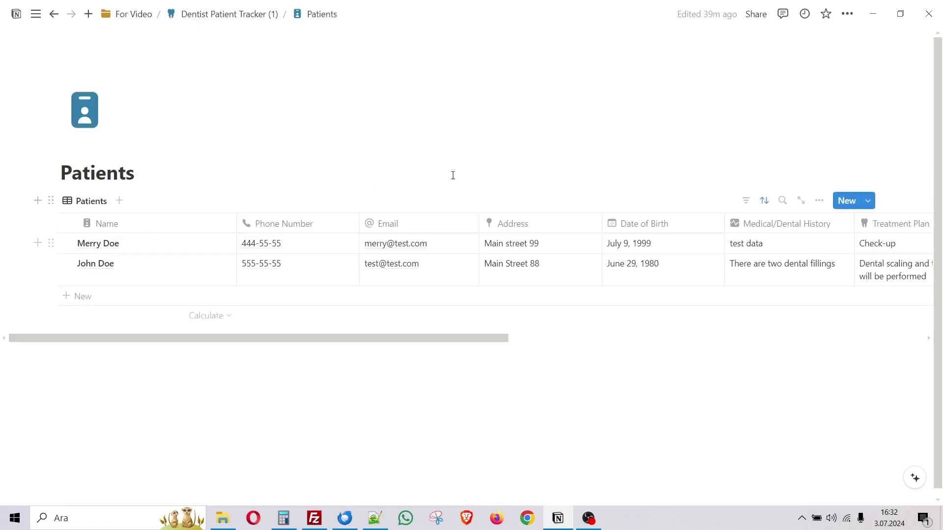
drag(427, 339, 635, 326)
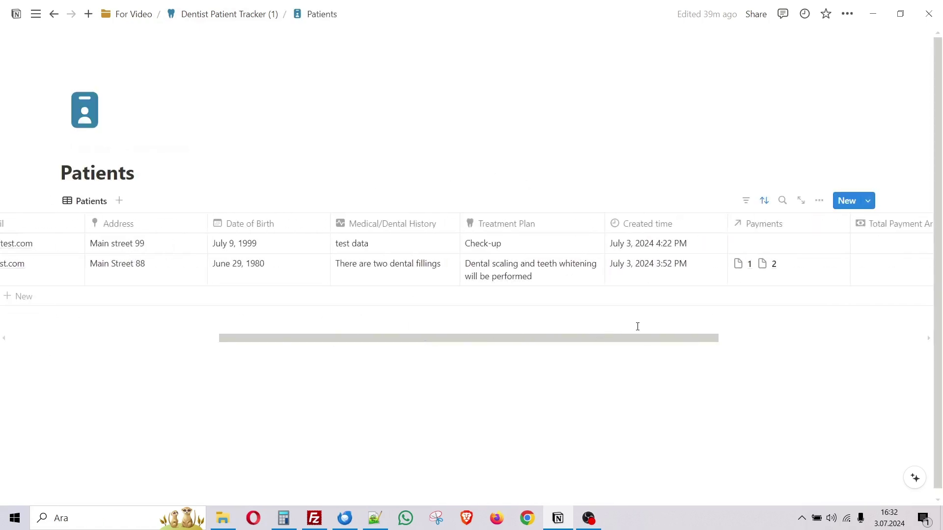
click(758, 243)
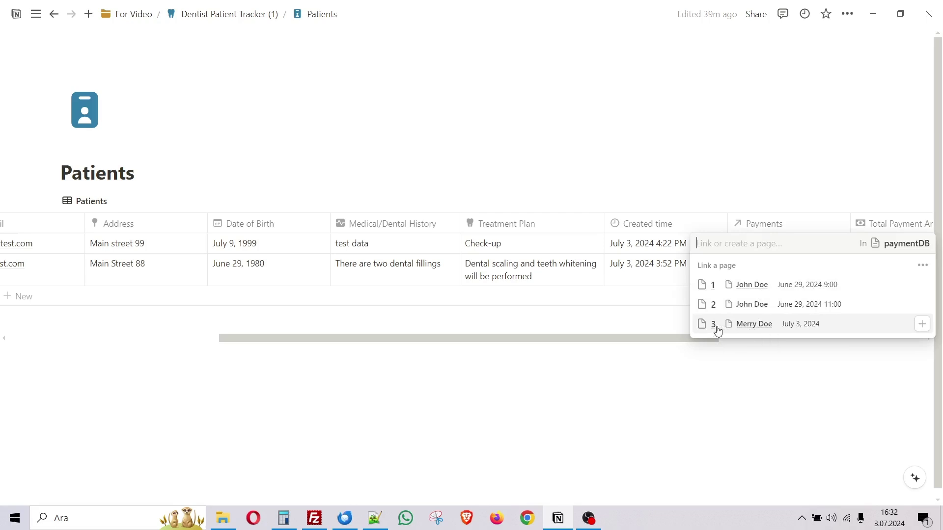
click(750, 329)
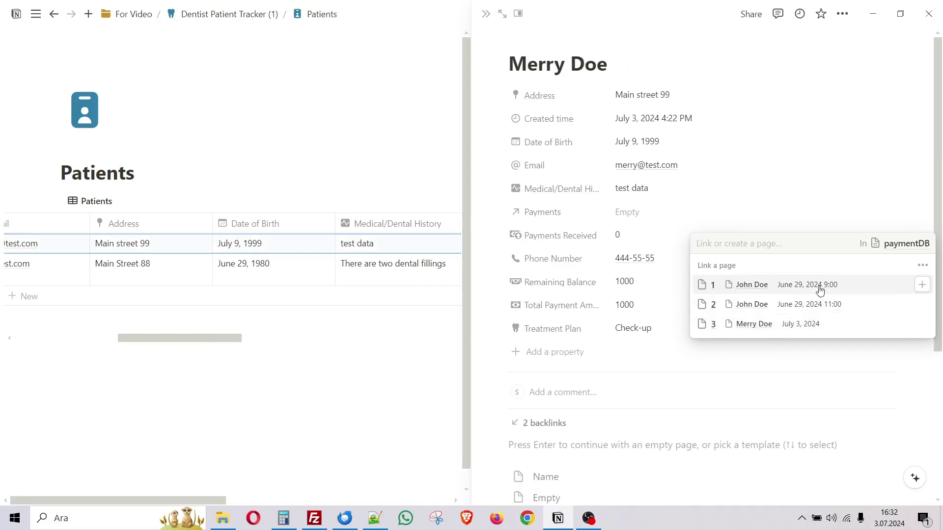
click(921, 324)
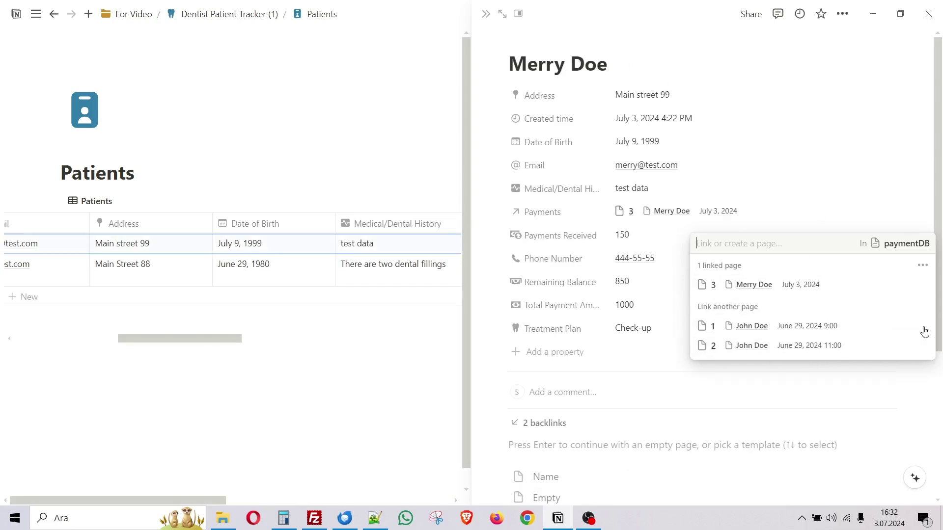
click(408, 351)
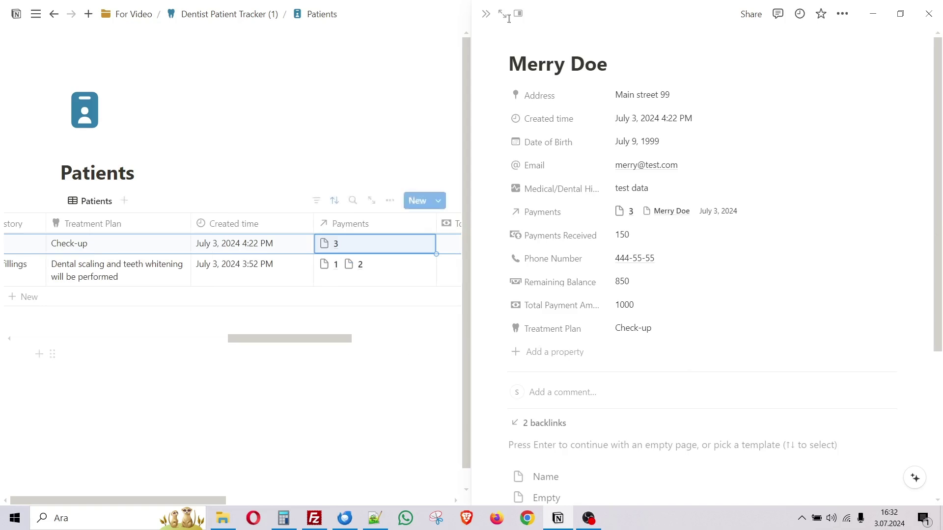
click(486, 11)
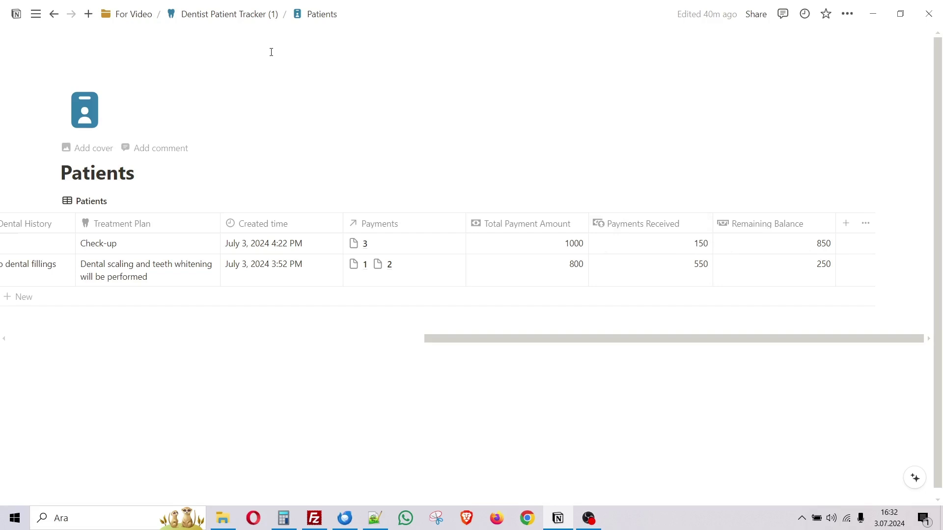
Return to the Dentist Patient Tracker (1) main page and look over its navigation, quick-add section and appointment calendar
click(190, 15)
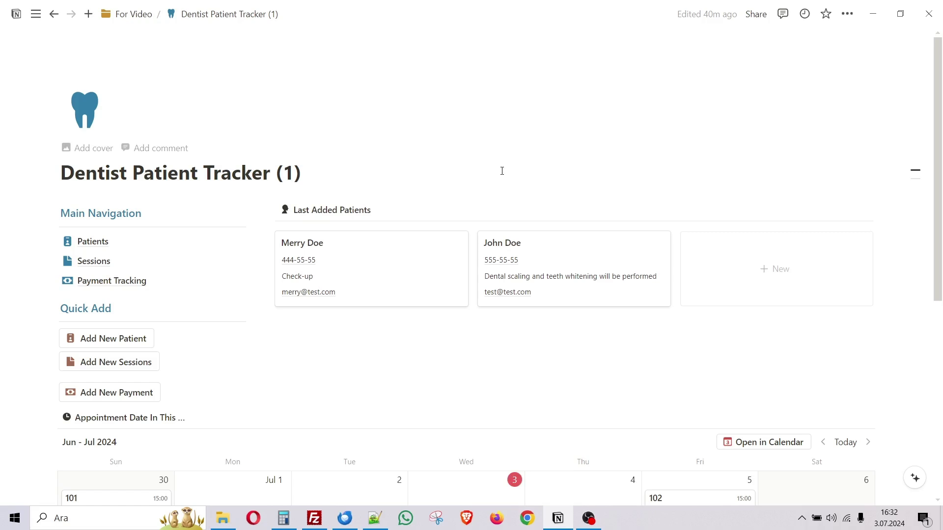
scroll(501, 175, down, 3)
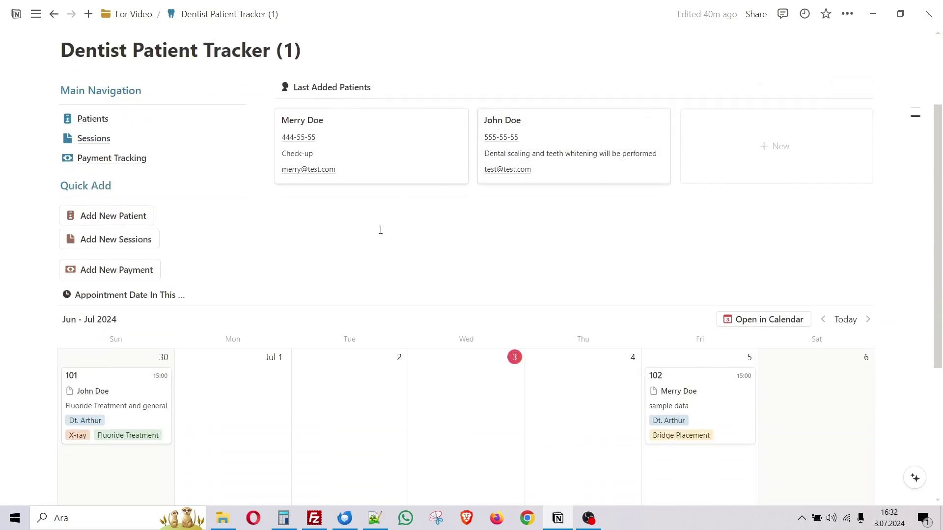
scroll(370, 214, up, 3)
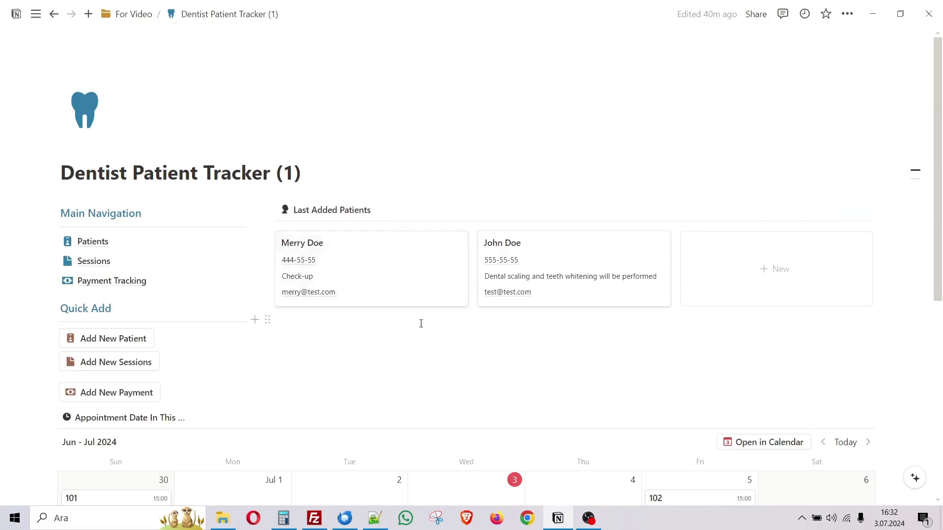
scroll(421, 324, down, 3)
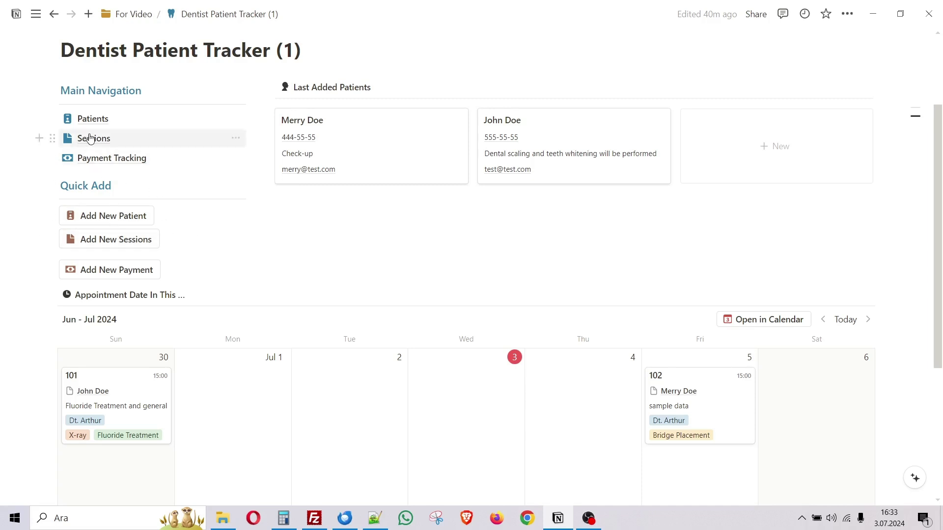
Create a new session from the Quick Add section and title it 105
click(128, 244)
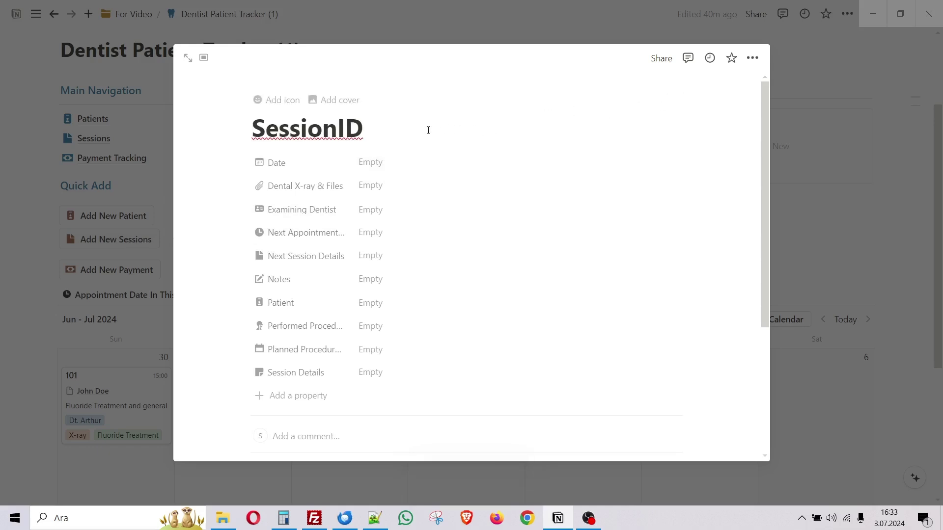
drag(366, 110, 241, 125)
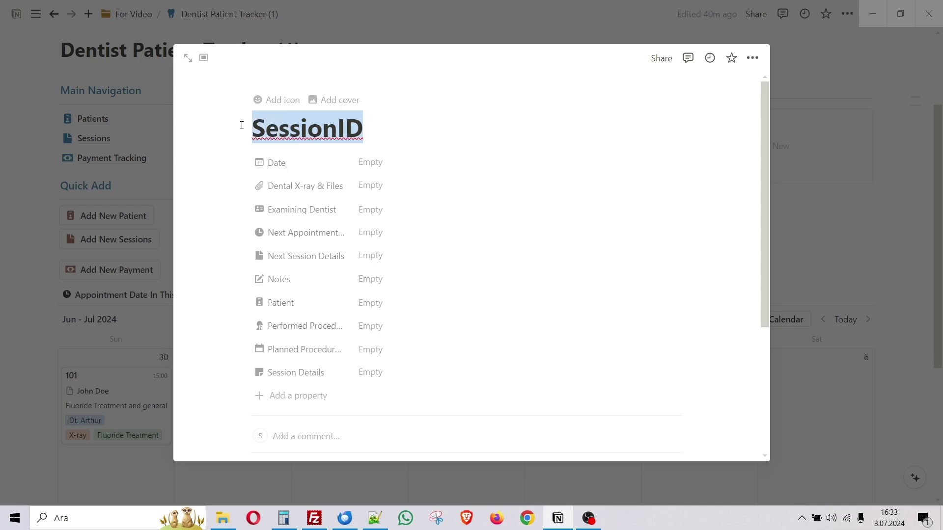
text(105)
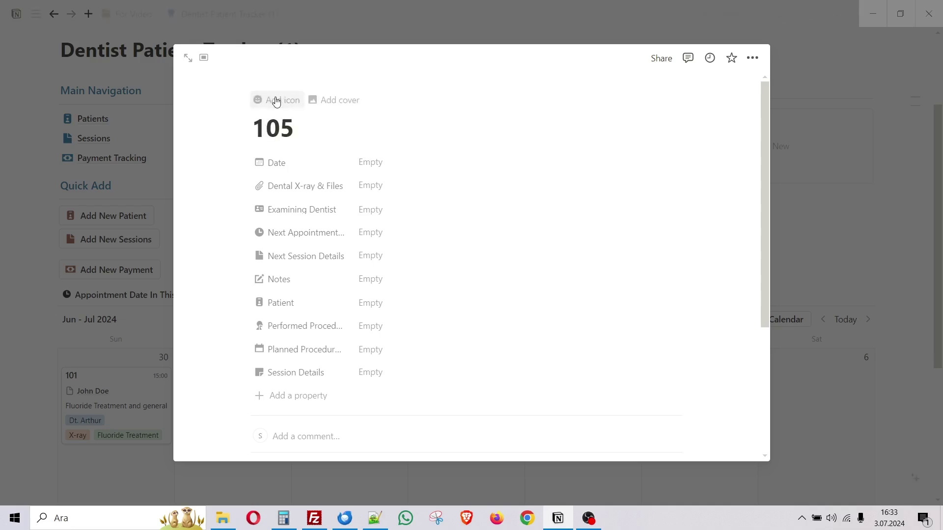
Set session 105's Examining Dentist to the existing dentist option, leaving the Date empty
click(387, 163)
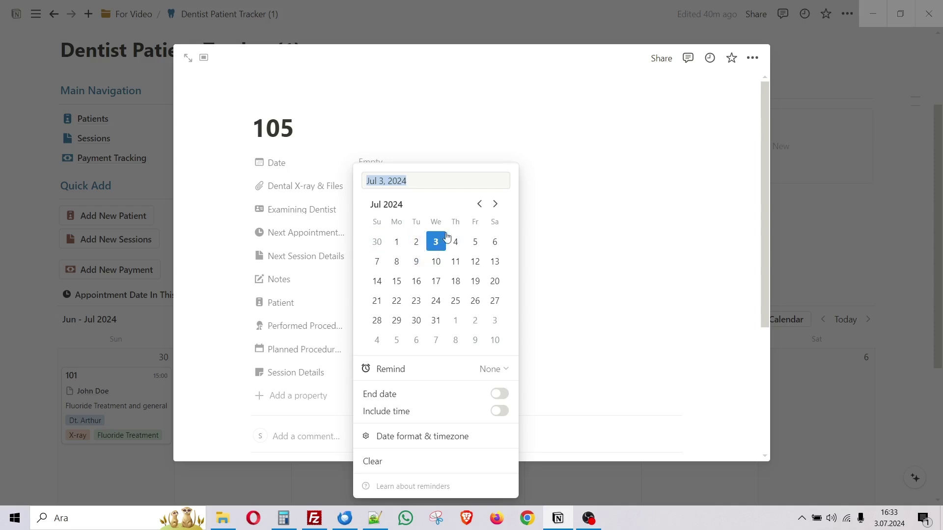
click(418, 156)
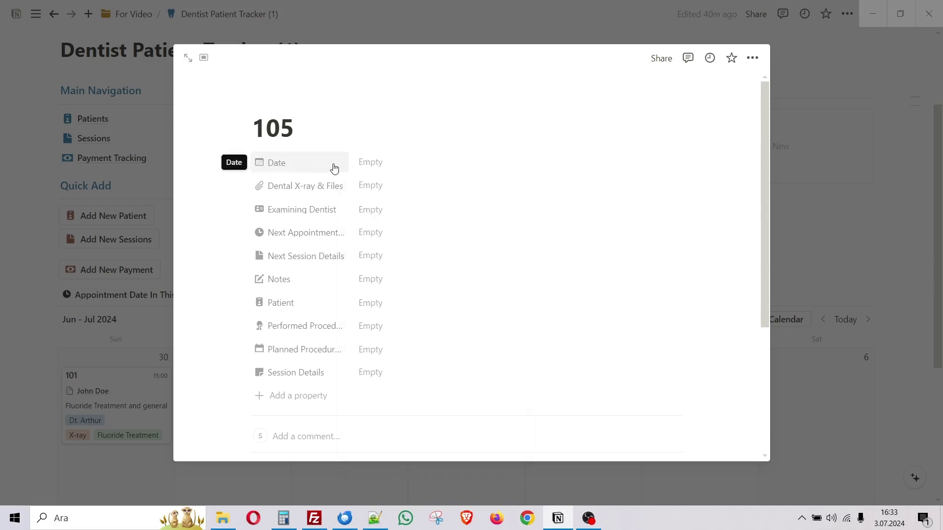
click(377, 214)
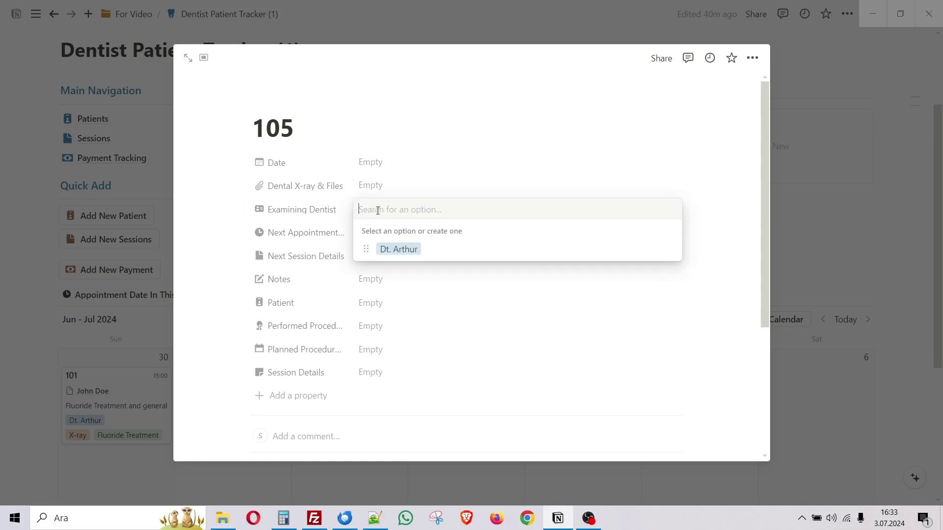
click(409, 252)
click(594, 163)
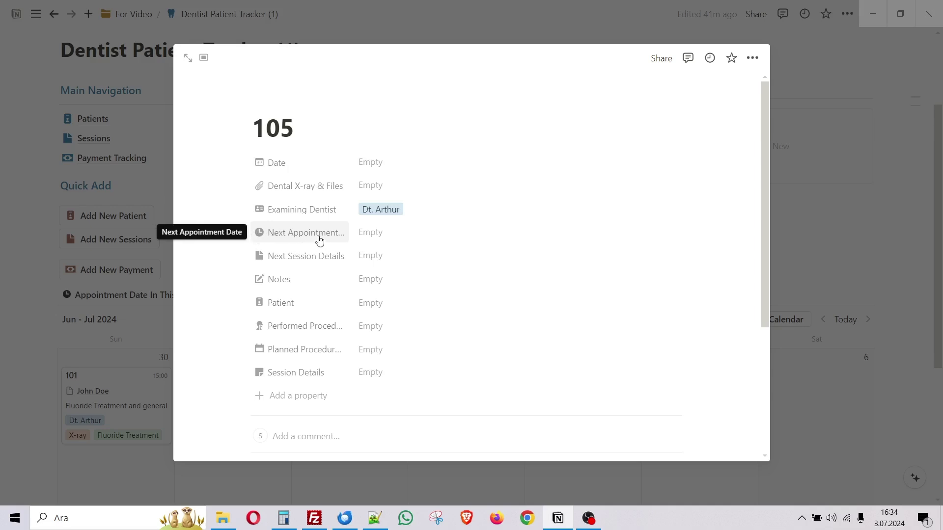
Set session 105's Next Appointment Date to July 4, 2024 with the time 16:00 included
click(374, 239)
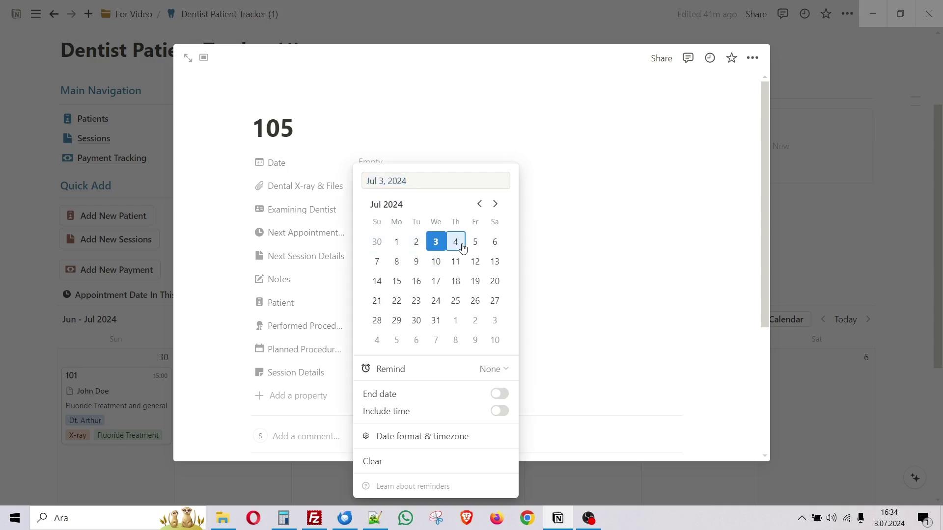
click(456, 242)
click(499, 411)
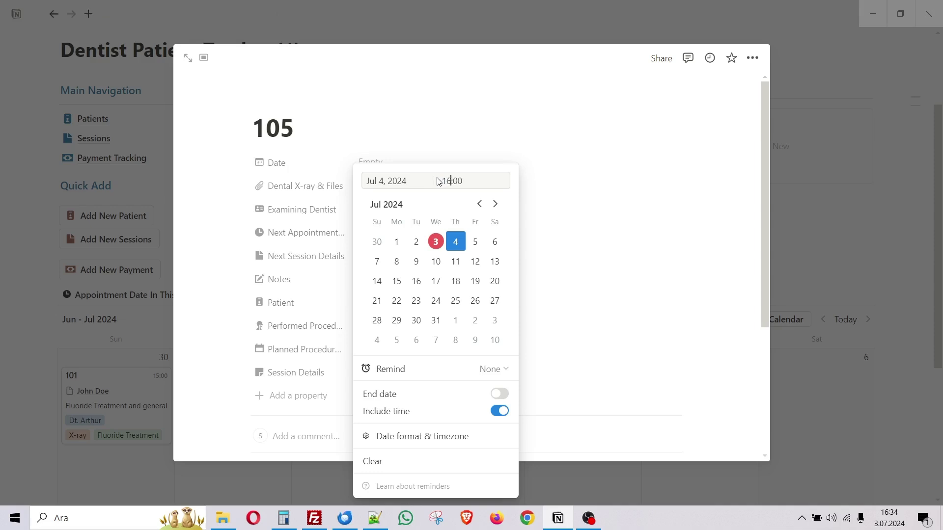
click(565, 314)
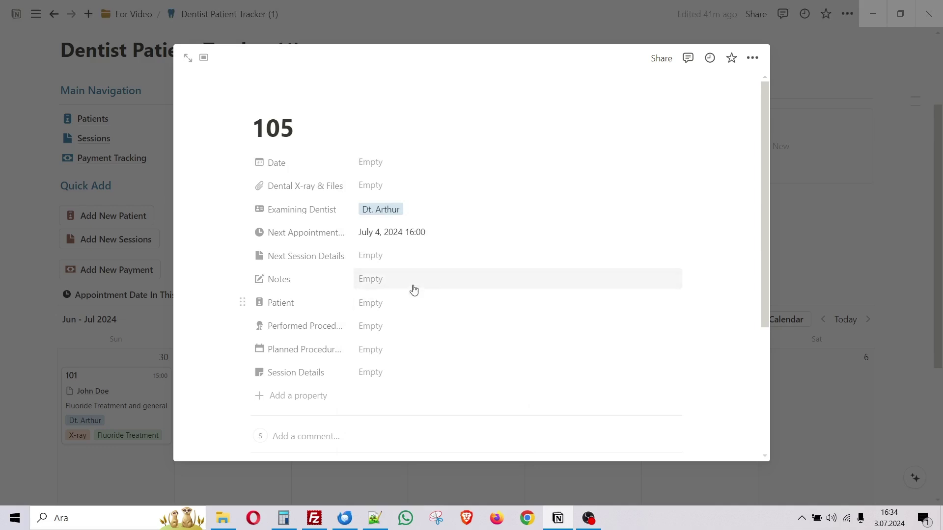
click(385, 261)
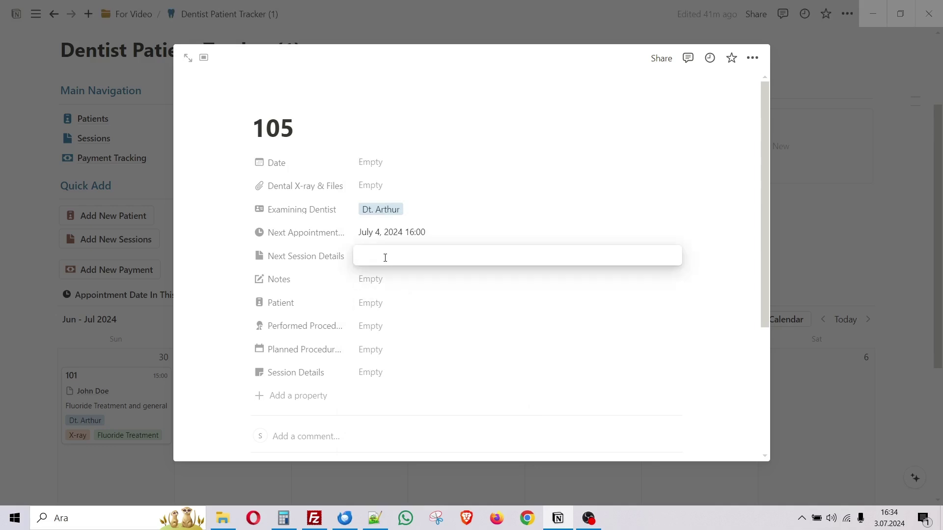
key(Escape)
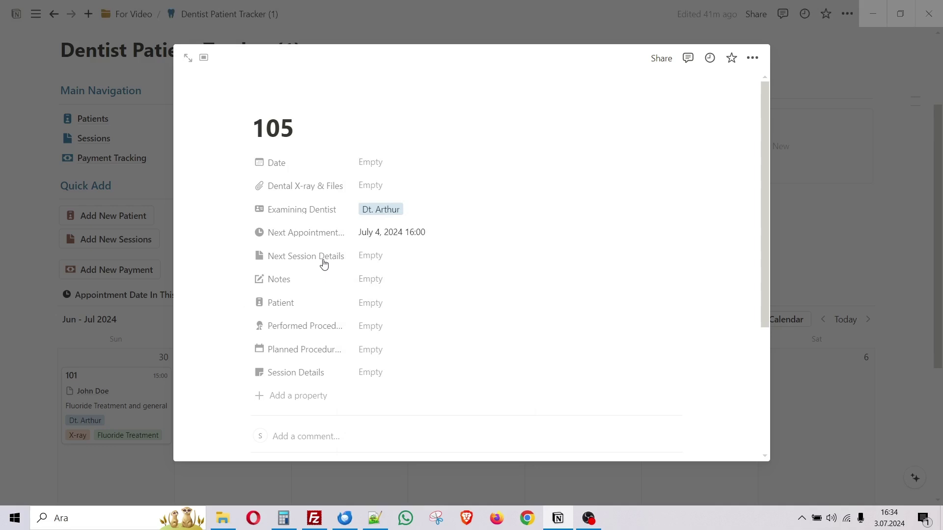
click(366, 263)
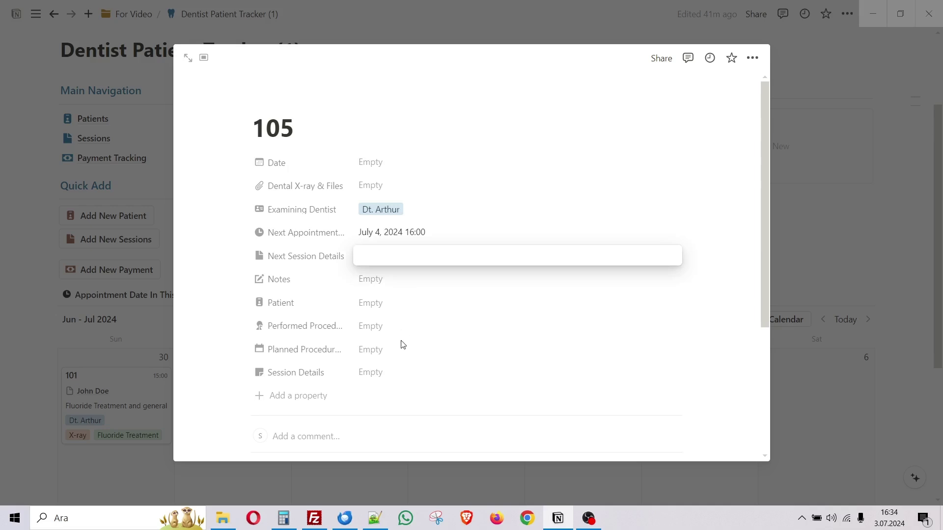
click(384, 352)
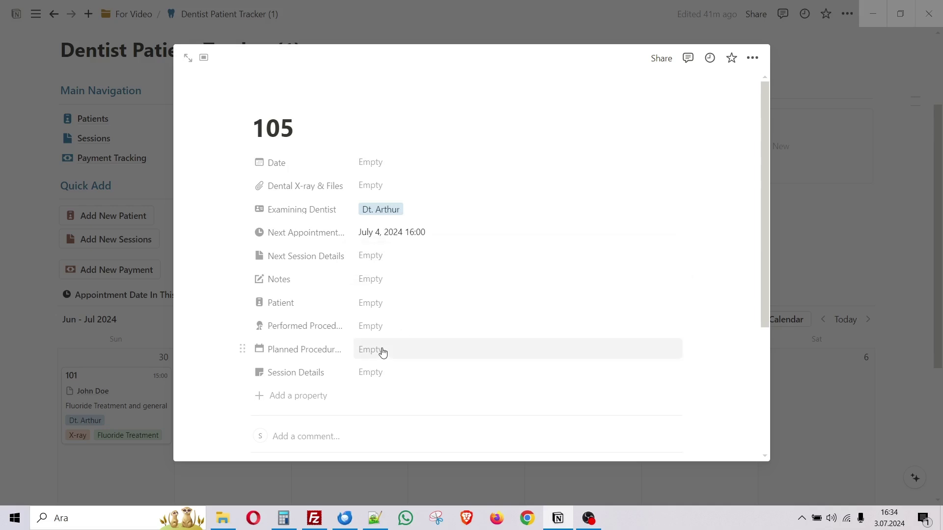
Set session 105's Planned Procedures to Fluoride Treatment
click(384, 352)
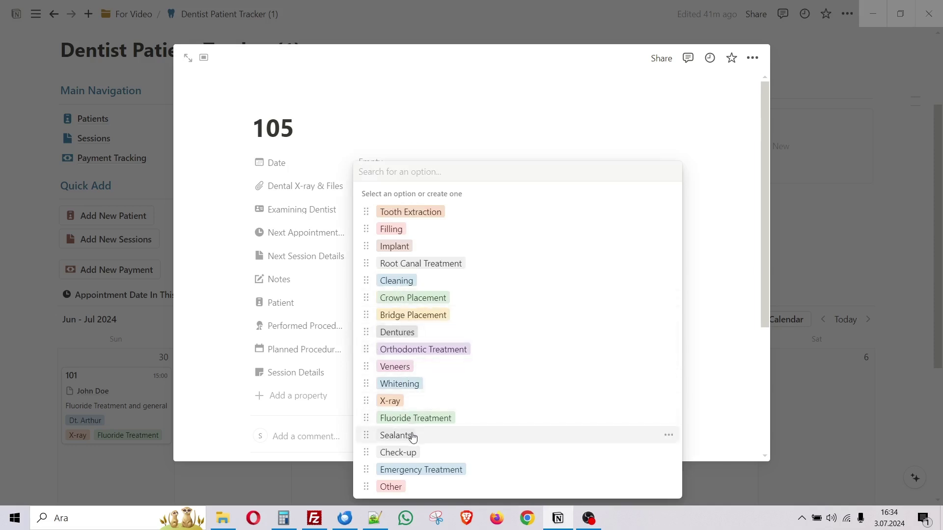
click(419, 419)
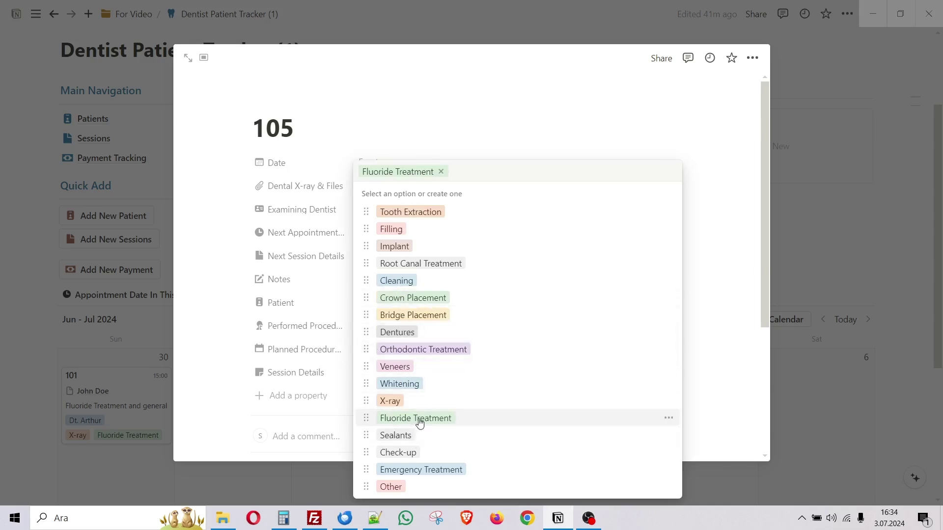
click(718, 312)
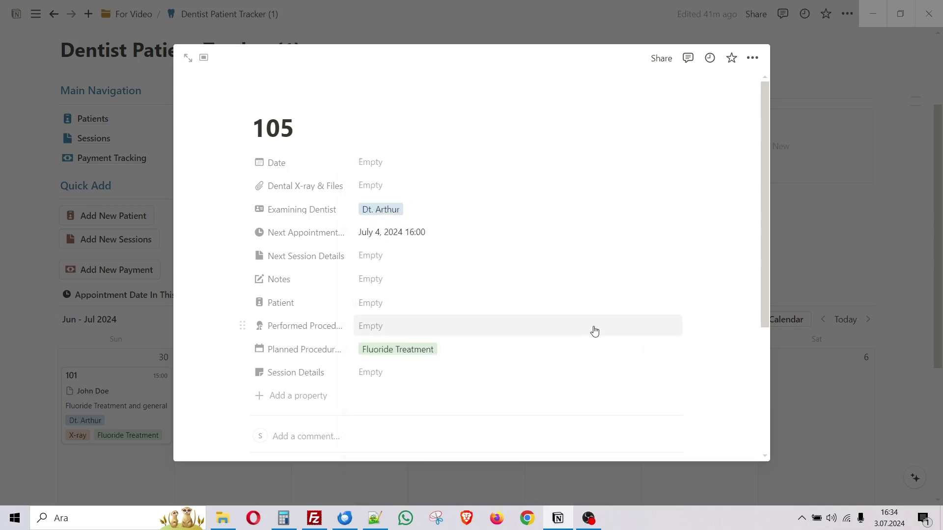
Link session 105's Patient property to the most recently added patient in patientDB
scroll(562, 230, down, 3)
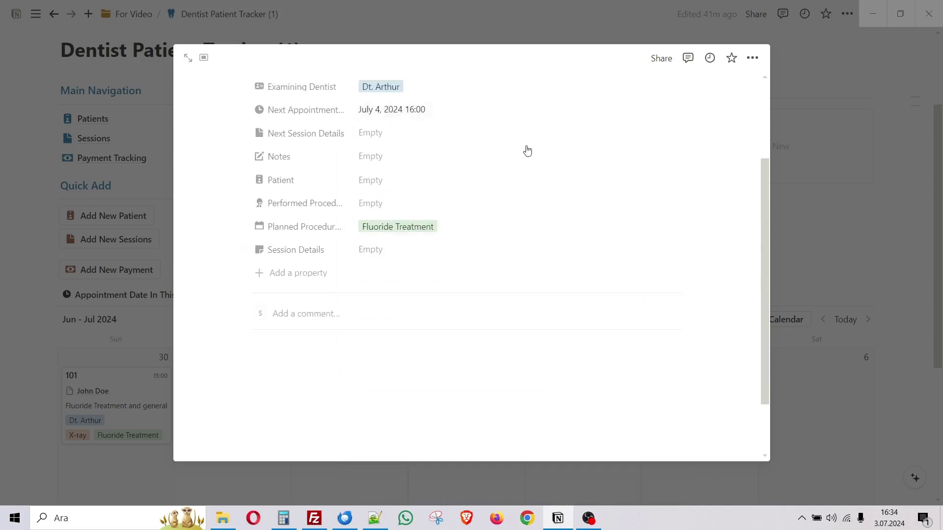
scroll(496, 173, up, 3)
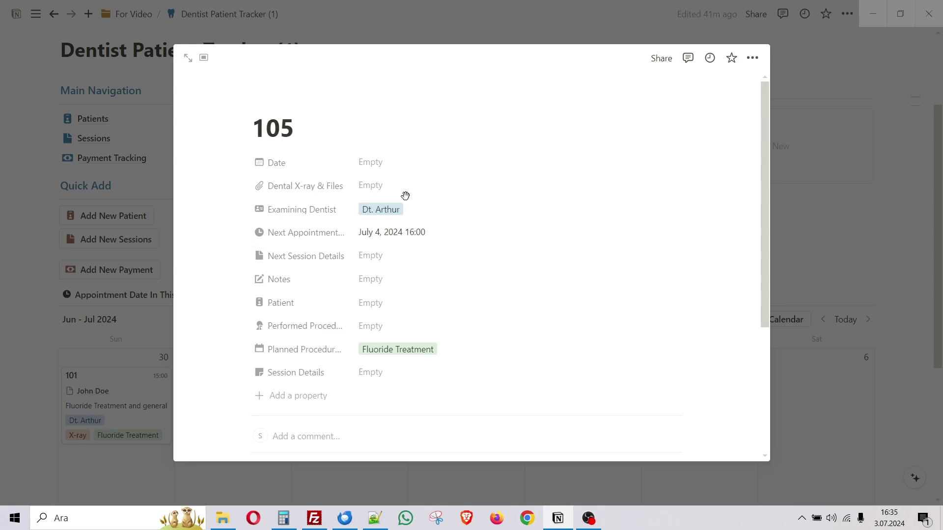
click(376, 302)
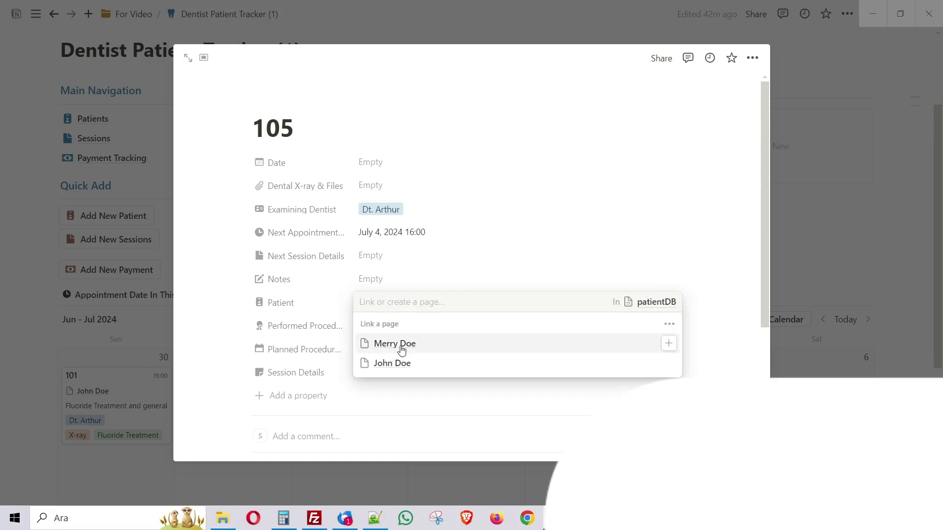
key(Down)
click(411, 348)
click(670, 241)
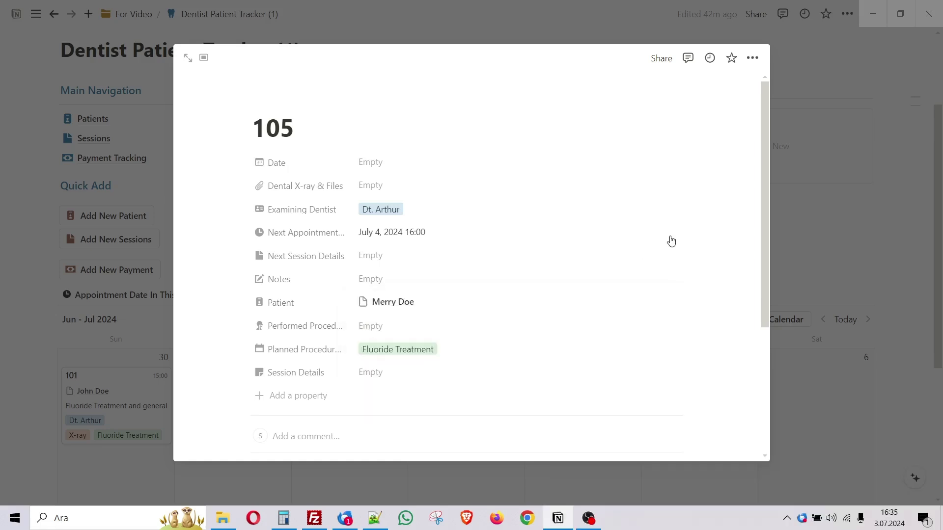
Review and close session 105's page, and check its entry in the main page's weekly appointment calendar
scroll(517, 254, down, 3)
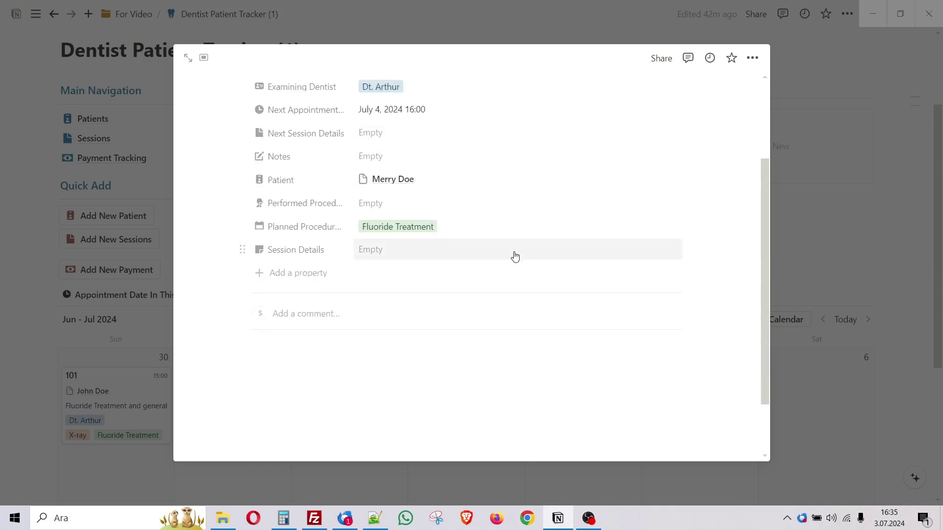
scroll(501, 260, up, 3)
scroll(462, 225, down, 5)
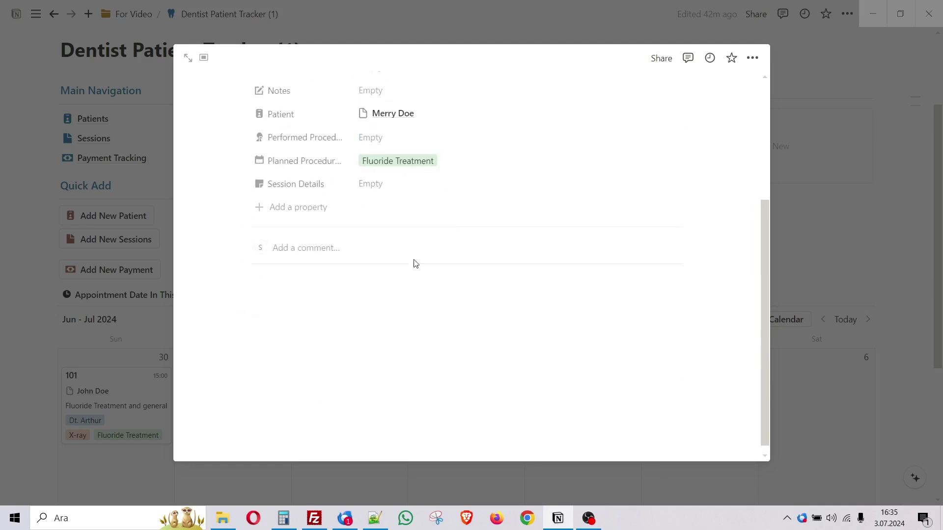
scroll(415, 264, up, 4)
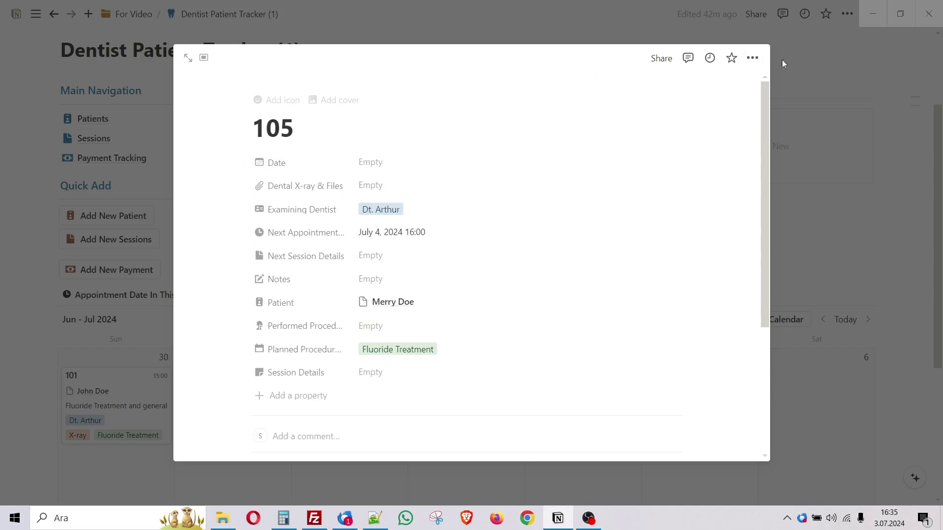
click(810, 77)
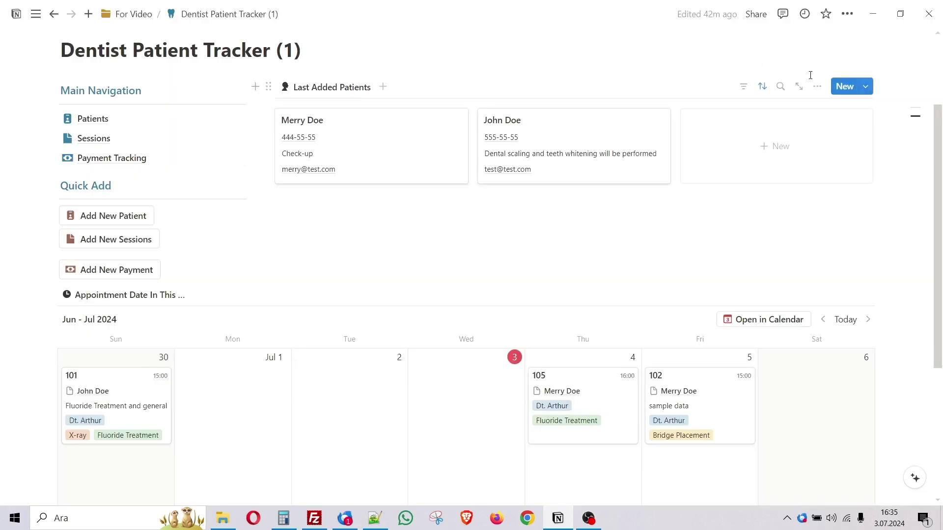
scroll(593, 236, down, 4)
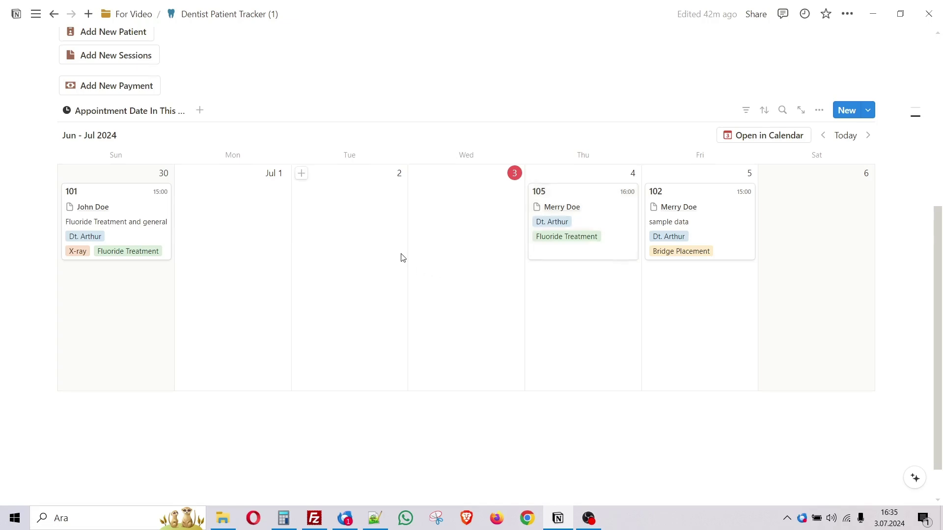
scroll(330, 230, up, 4)
Open the Sessions database from the main navigation and check session 105 in its weekly appointment calendar
click(94, 141)
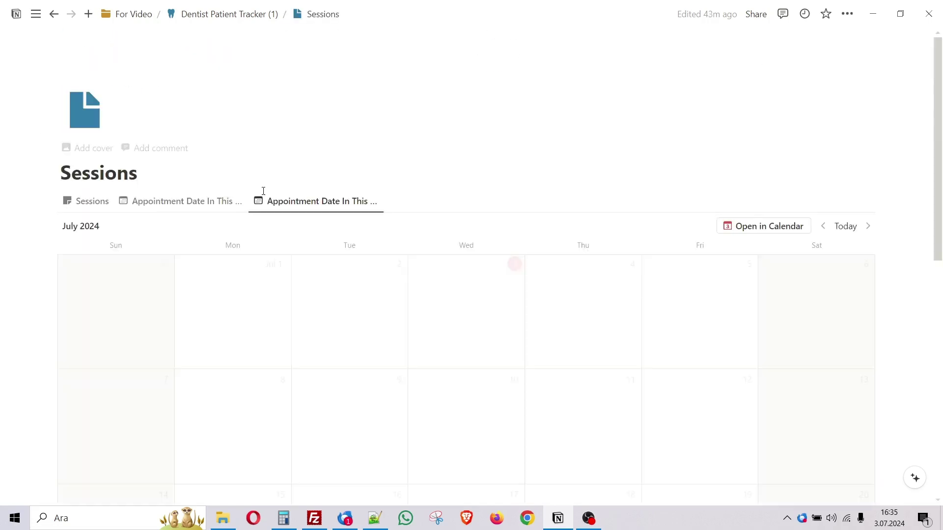
click(183, 201)
scroll(545, 254, down, 2)
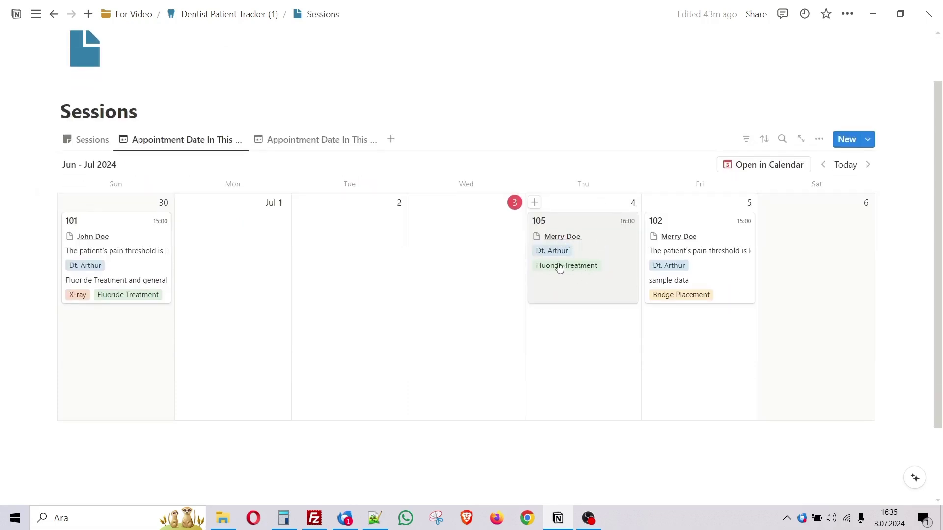
Switch the Sessions database to its table view and look across all columns of session 105's row
click(92, 140)
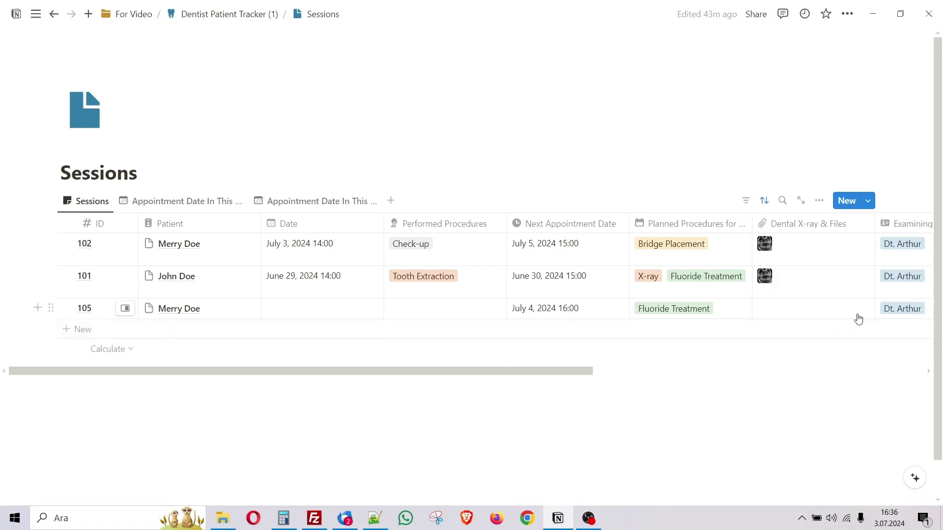
drag(562, 374, 786, 386)
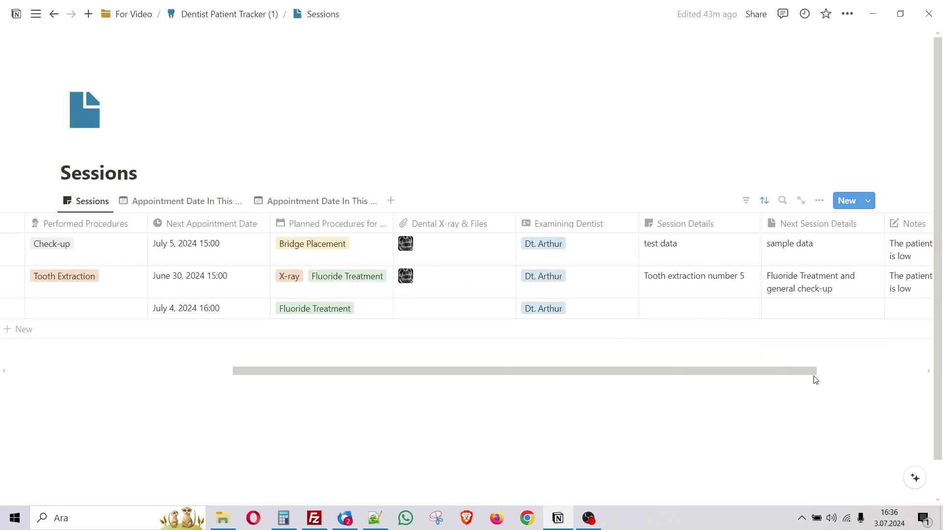
drag(767, 370, 379, 367)
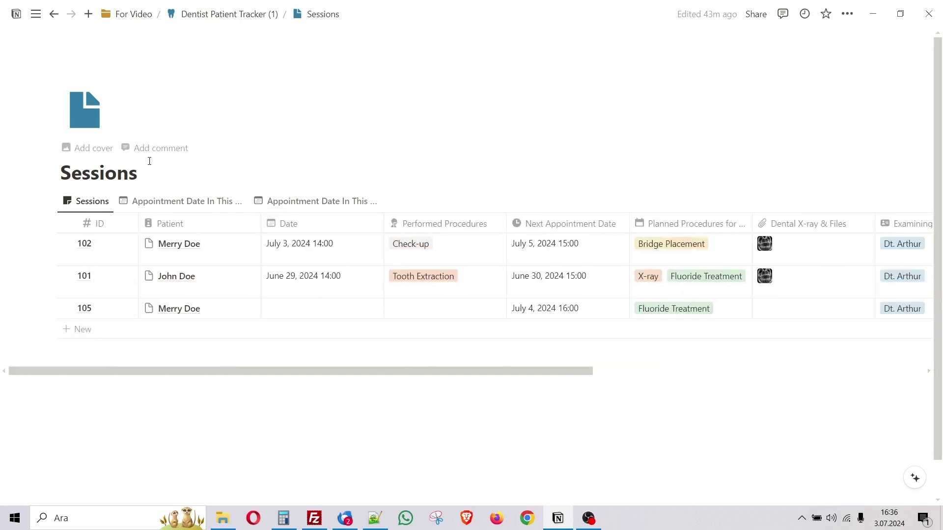
Return to the Dentist Patient Tracker (1) main page and look over its sections down to the weekly appointment calendar
click(176, 16)
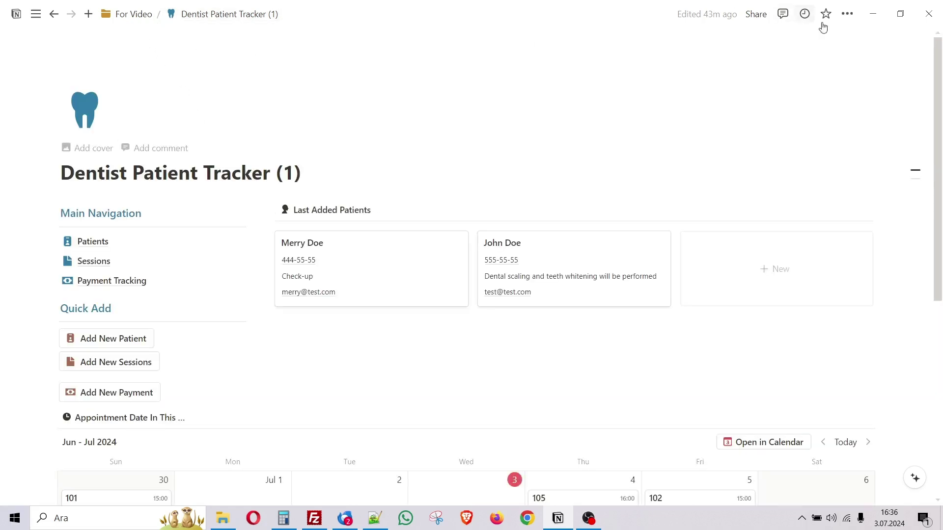
drag(939, 57, 939, 62)
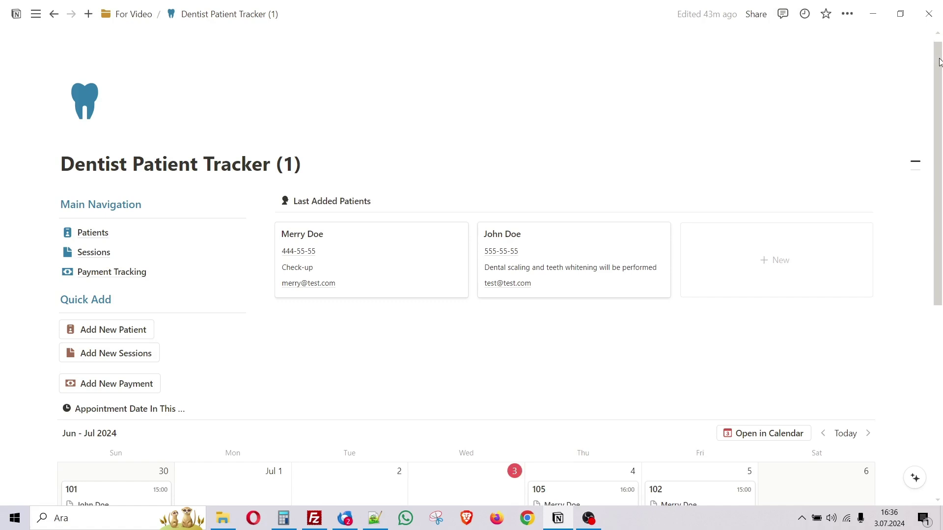
scroll(807, 343, down, 5)
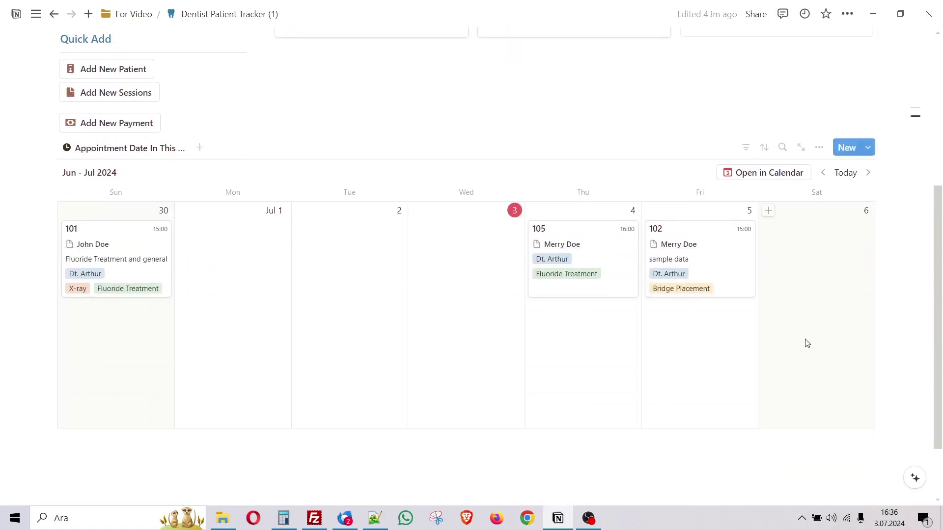